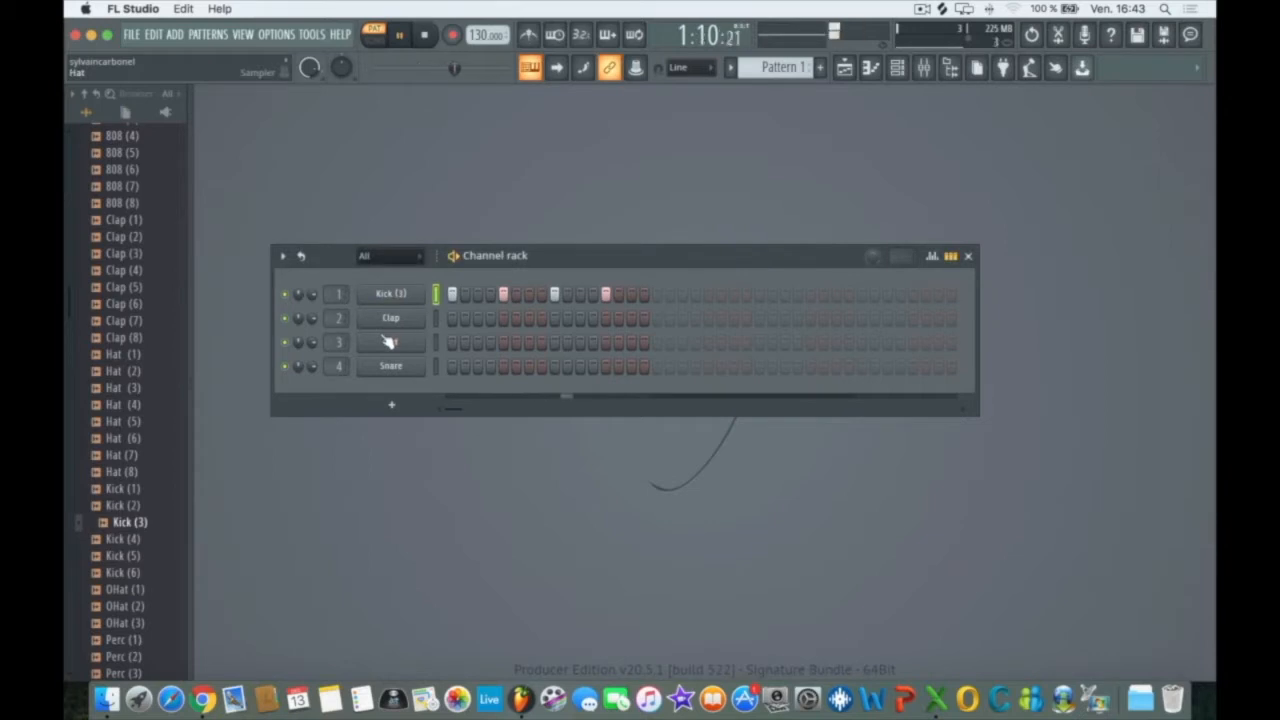
Stop playback and open the Kick (3) channel's sampler settings, moving the window clear of the channel names.
{"action": "key", "text": "space"}
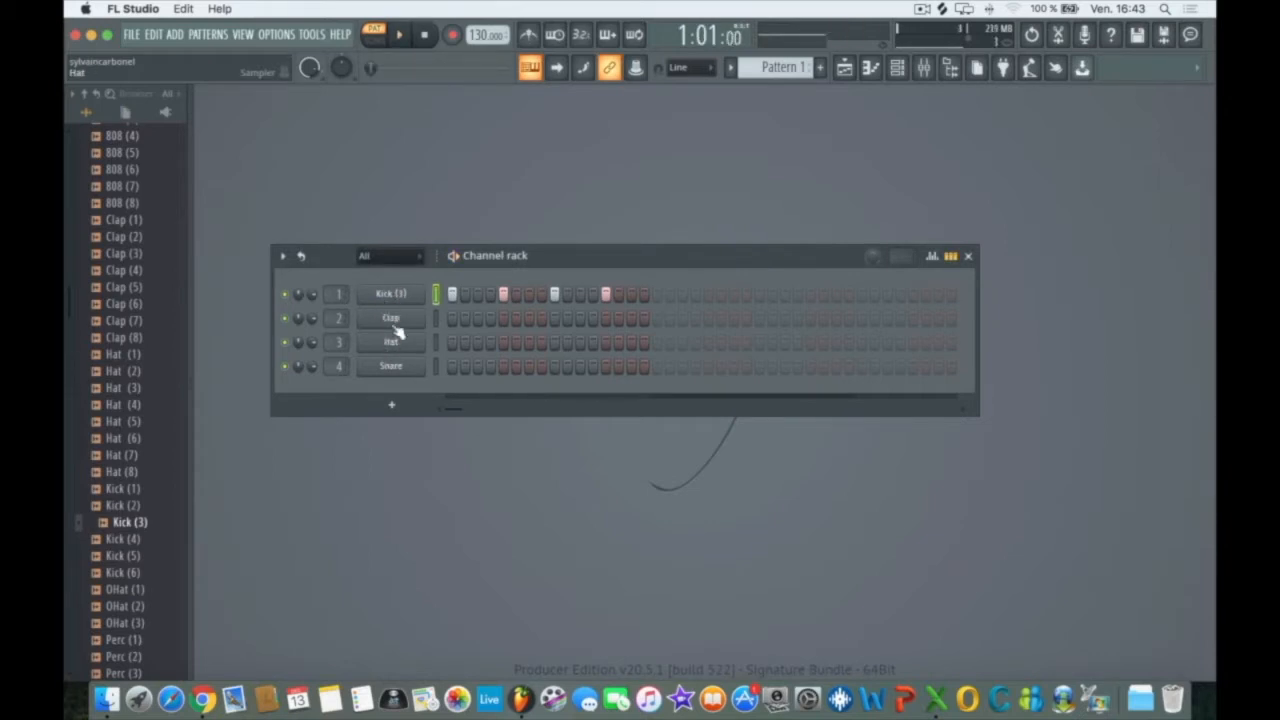
{"action": "left_click", "coordinate": [395, 295]}
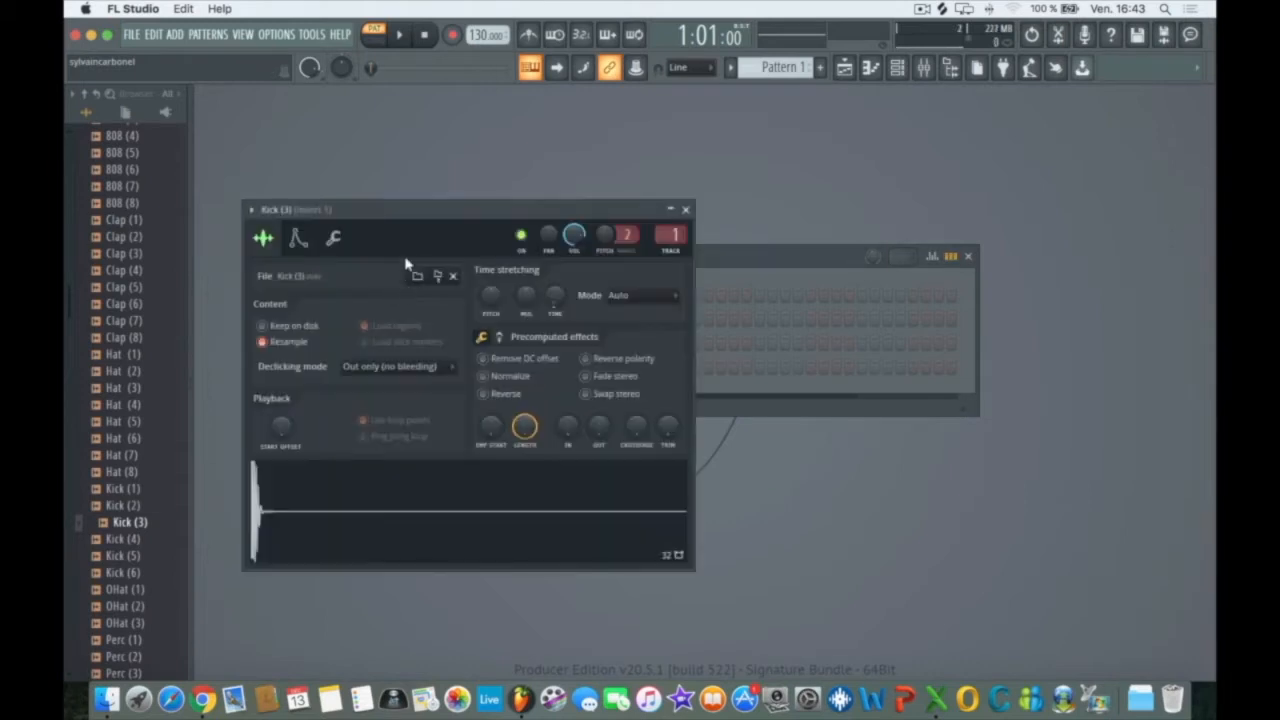
{"action": "left_click_drag", "start_coordinate": [453, 210], "coordinate": [722, 202]}
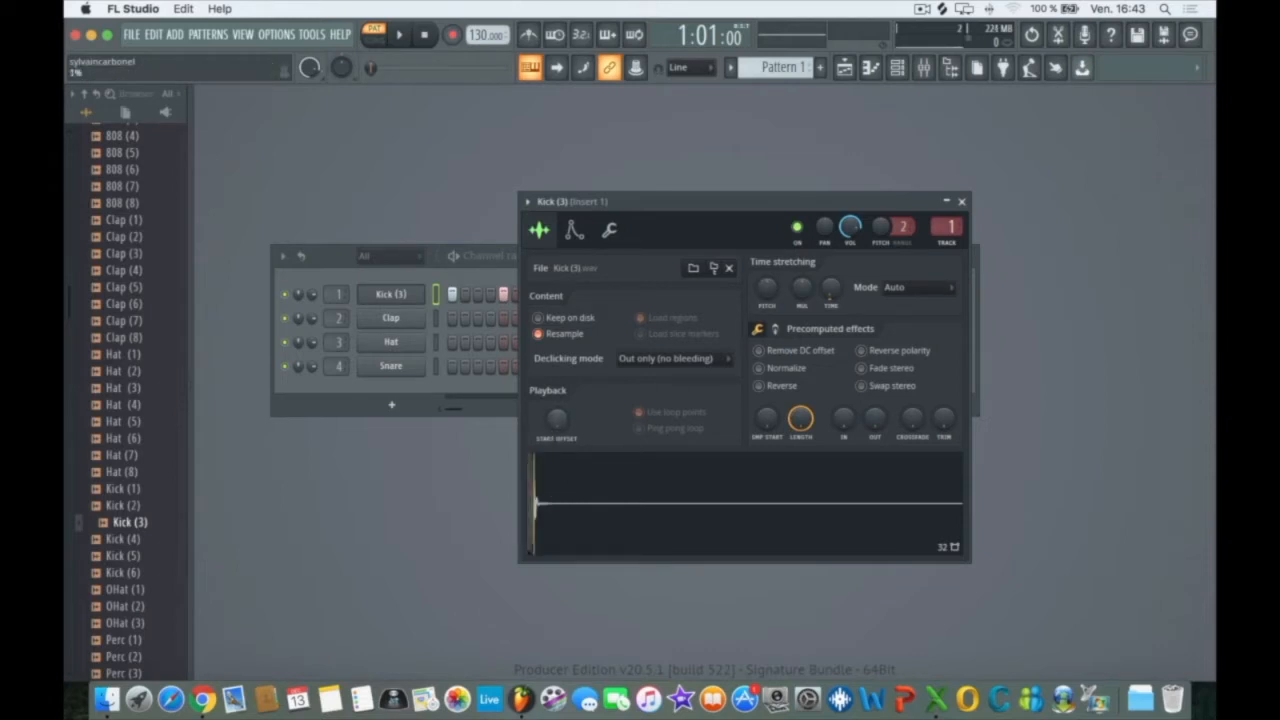
Try the sample start, length, crossfade and trim controls on the Kick (3) sample.
{"action": "left_click_drag", "start_coordinate": [767, 420], "coordinate": [767, 413]}
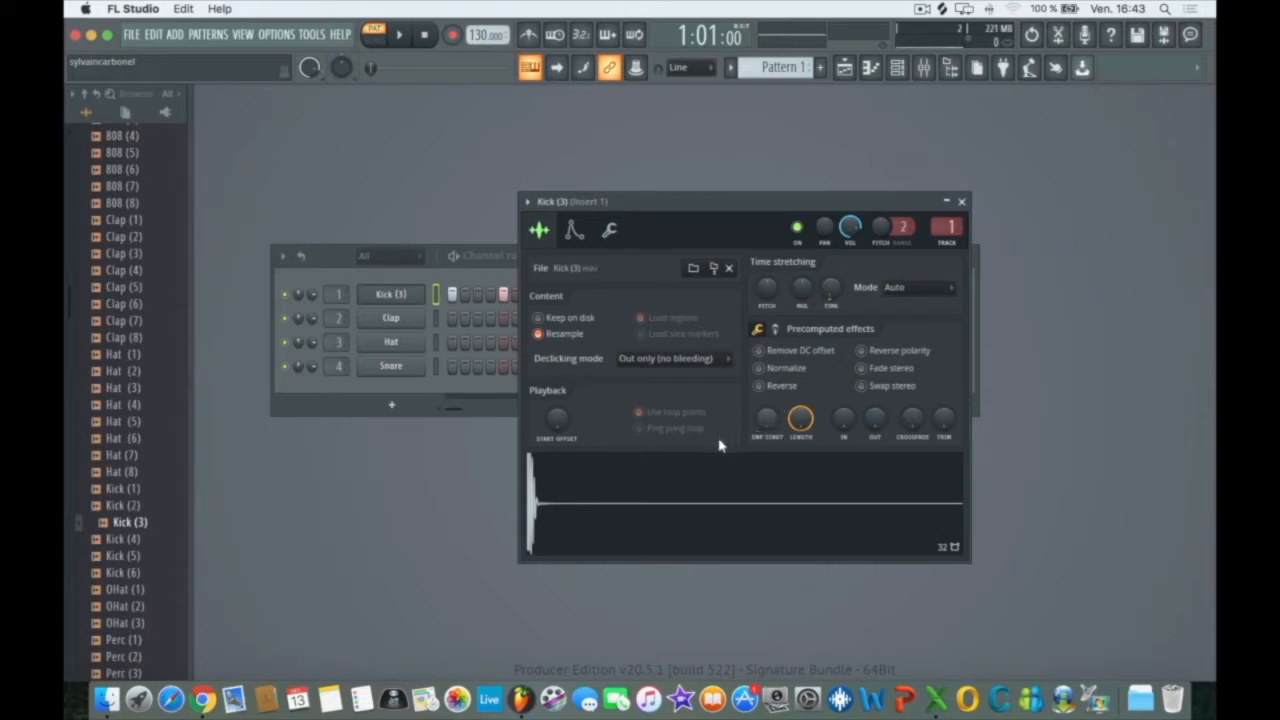
{"action": "left_click_drag", "start_coordinate": [800, 418], "coordinate": [803, 425]}
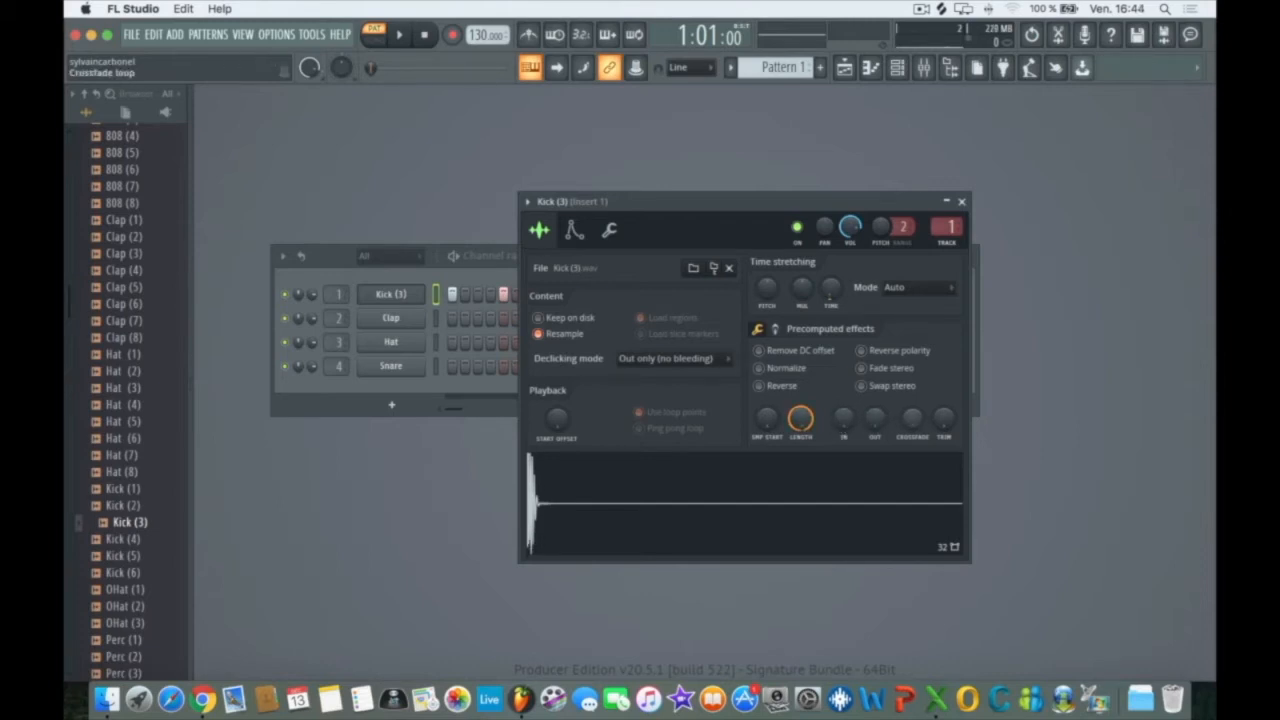
{"action": "mouse_move", "coordinate": [912, 419]}
{"action": "left_mouse_down"}
{"action": "mouse_move", "coordinate": [912, 388]}
{"action": "mouse_move", "coordinate": [912, 420]}
{"action": "left_mouse_up"}
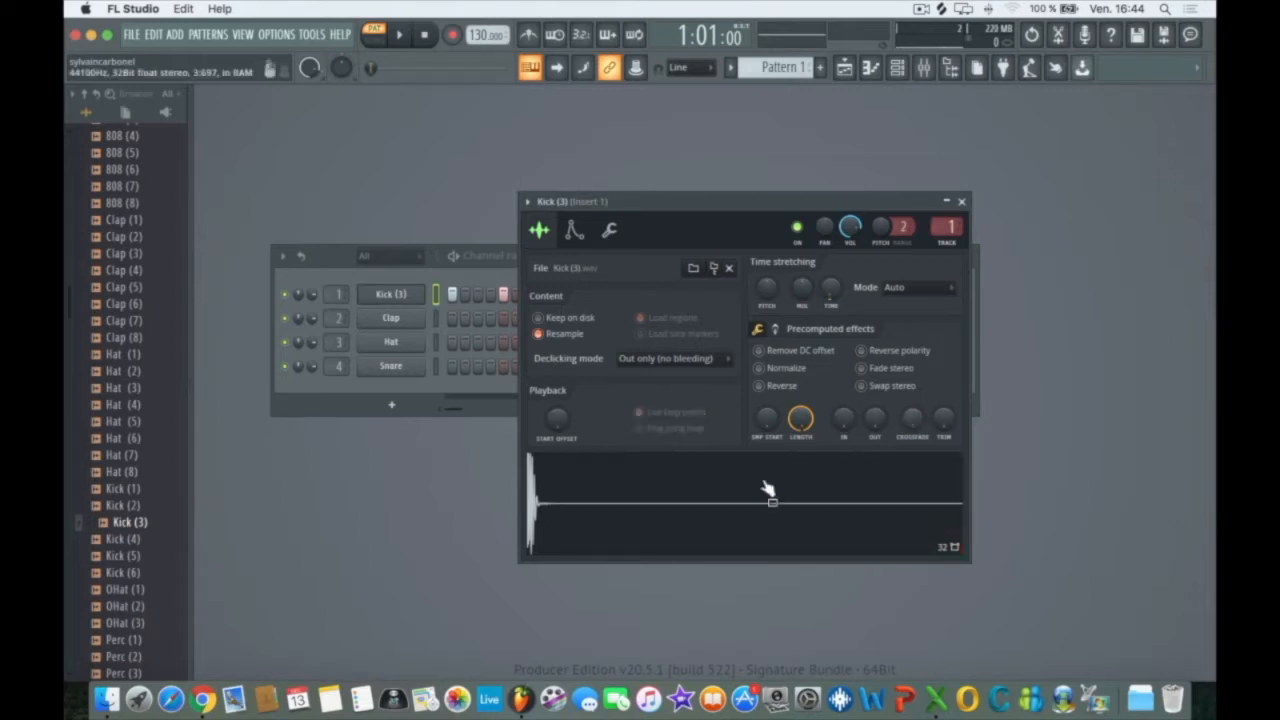
{"action": "left_click_drag", "start_coordinate": [943, 419], "coordinate": [943, 406]}
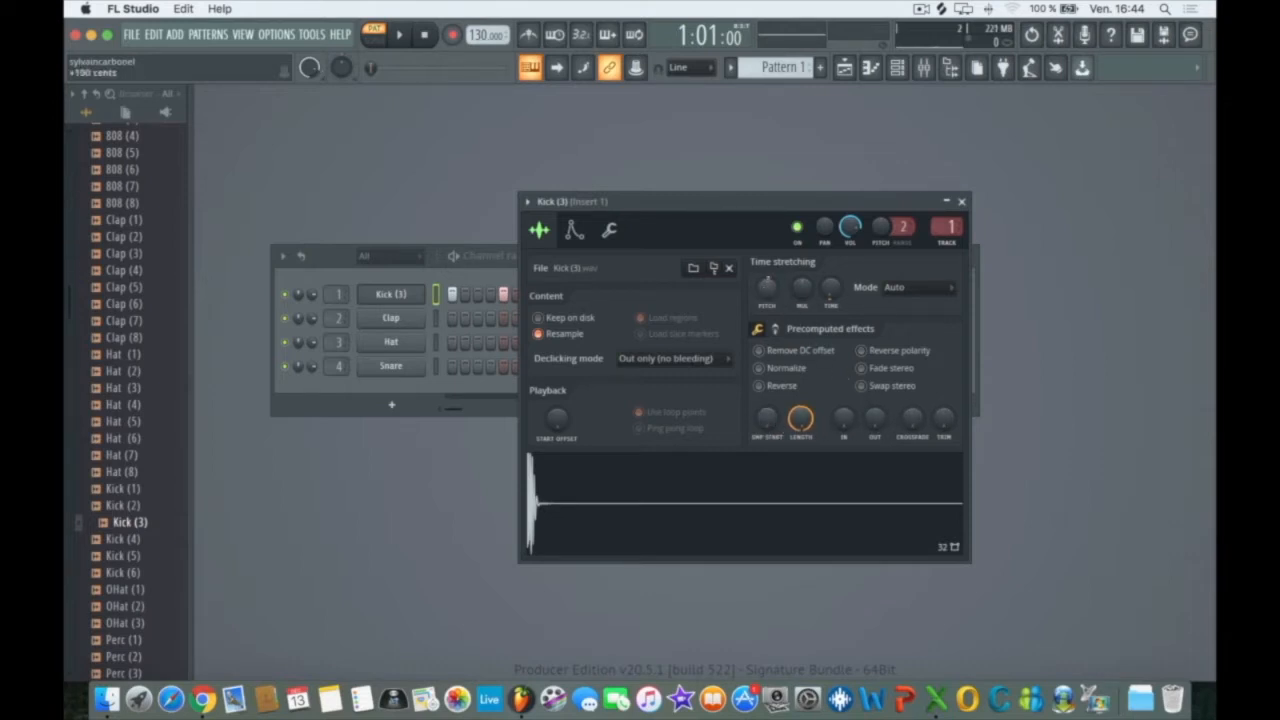
Try Kick (3)'s time-stretching pitch and time controls with playback, and view the available stretch modes.
{"action": "mouse_move", "coordinate": [767, 287]}
{"action": "left_mouse_down"}
{"action": "mouse_move", "coordinate": [767, 252]}
{"action": "mouse_move", "coordinate": [767, 287]}
{"action": "left_mouse_up"}
{"action": "key", "text": "space"}
{"action": "key", "text": "space"}
{"action": "left_click_drag", "start_coordinate": [828, 294], "coordinate": [828, 290]}
{"action": "left_click", "coordinate": [900, 287]}
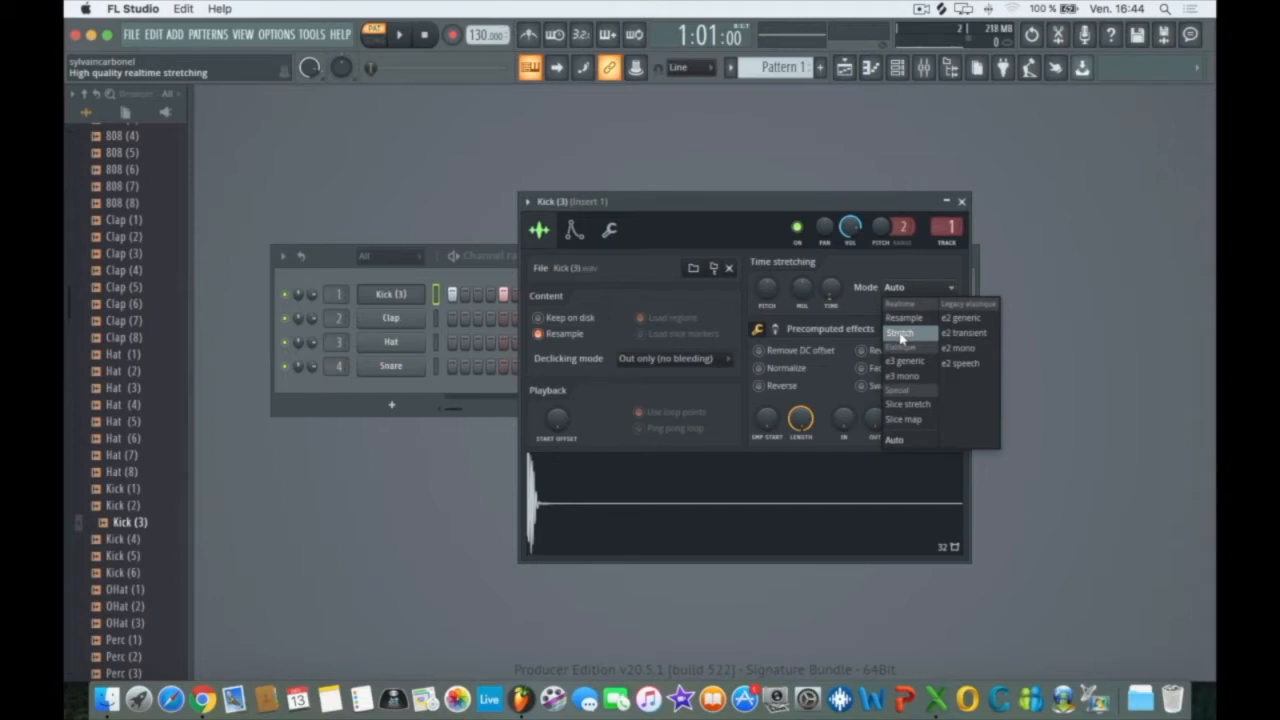
{"action": "left_click", "coordinate": [866, 266]}
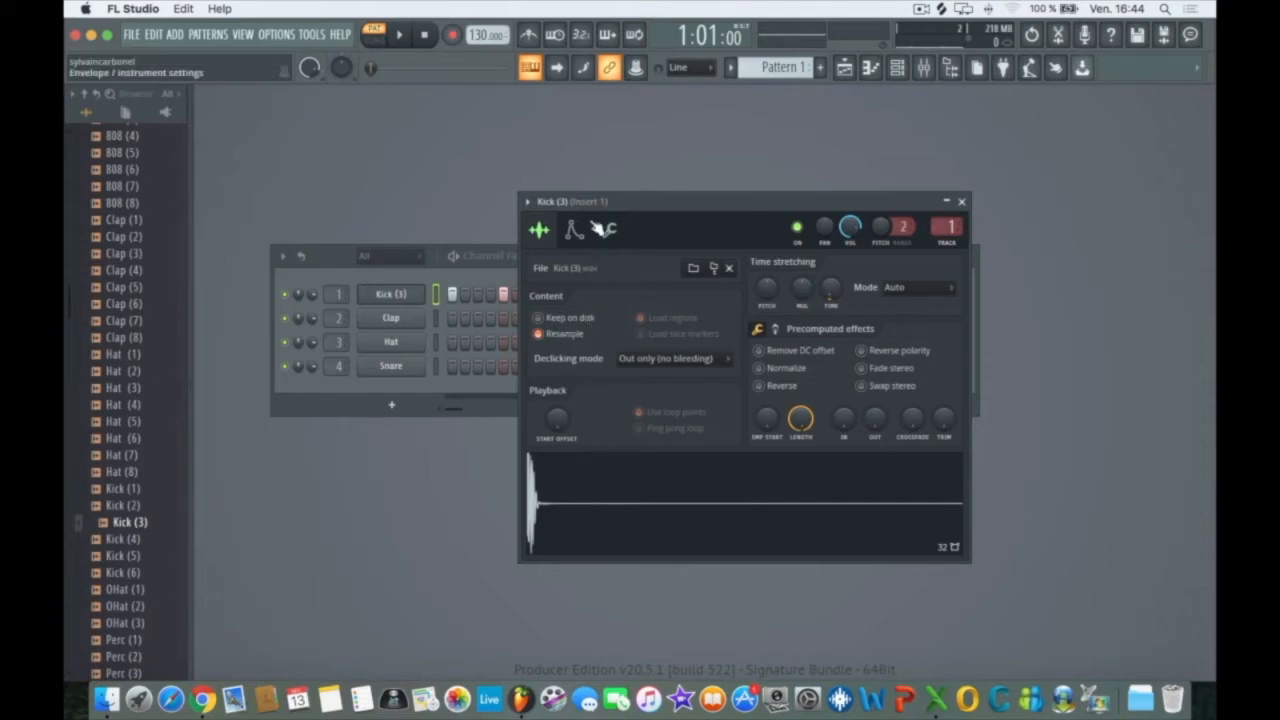
Toggle the Kick (3) channel off and on, and review its envelope and miscellaneous settings before returning to the sample settings.
{"action": "left_click", "coordinate": [801, 227]}
{"action": "left_click", "coordinate": [799, 228]}
{"action": "left_click", "coordinate": [574, 230]}
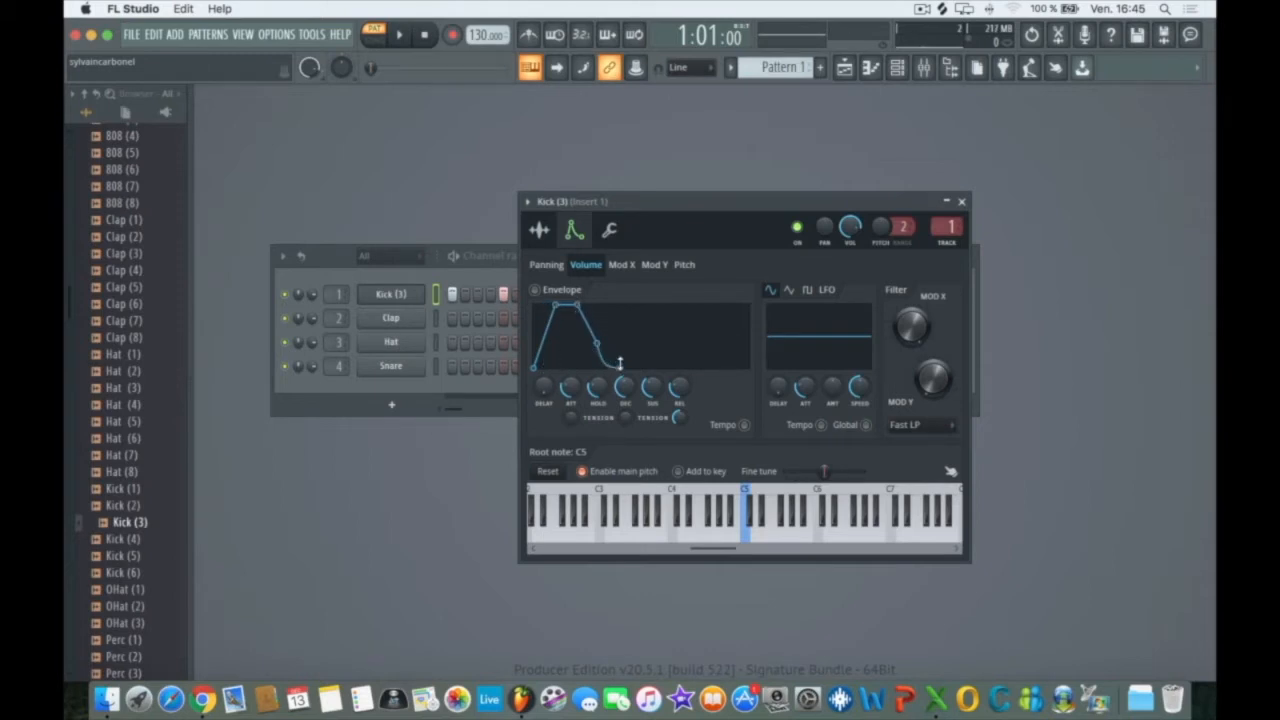
{"action": "left_click", "coordinate": [607, 236]}
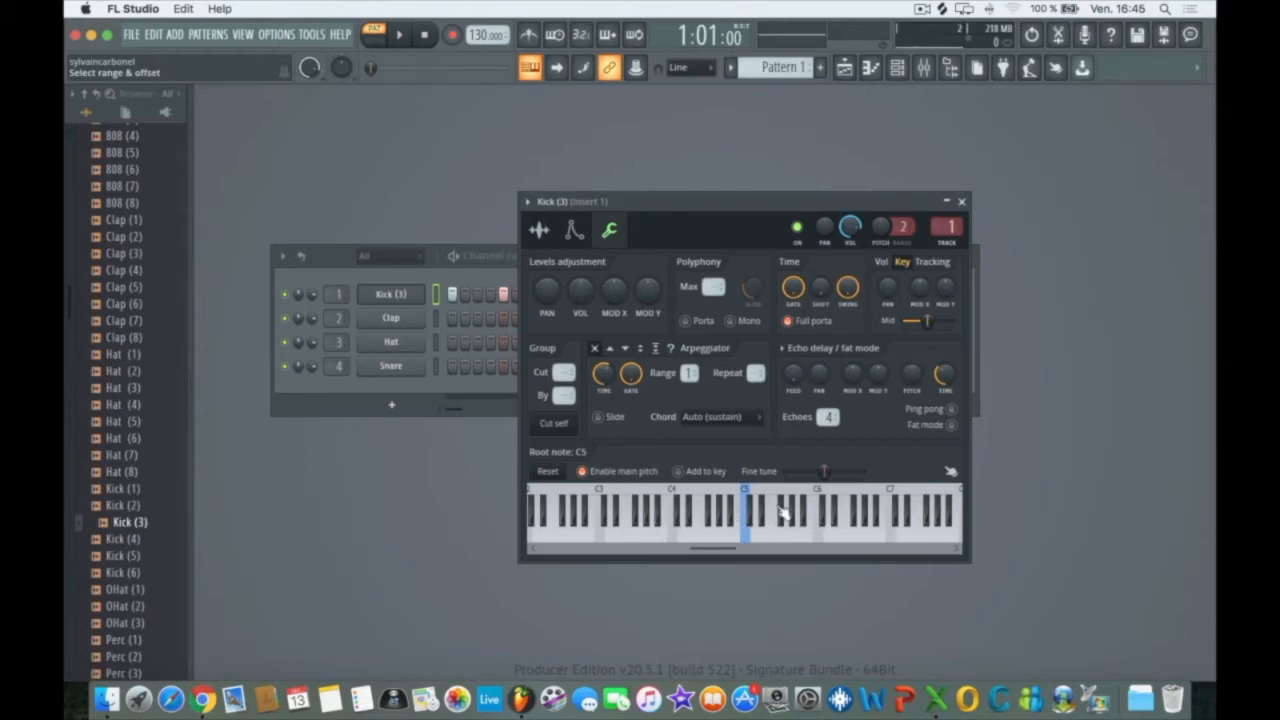
{"action": "left_click", "coordinate": [538, 232]}
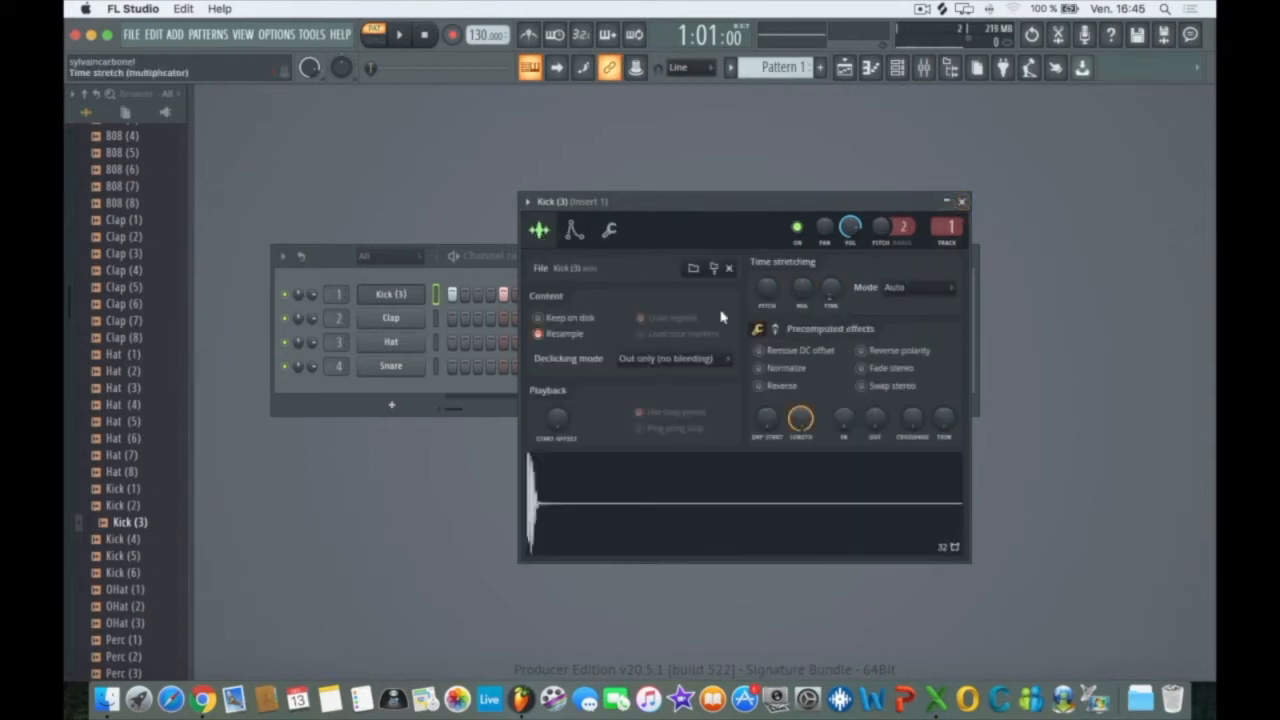
Replace the kick channel's sample with Kick (4), close its settings and audition the pattern.
{"action": "left_click_drag", "start_coordinate": [122, 539], "coordinate": [392, 296]}
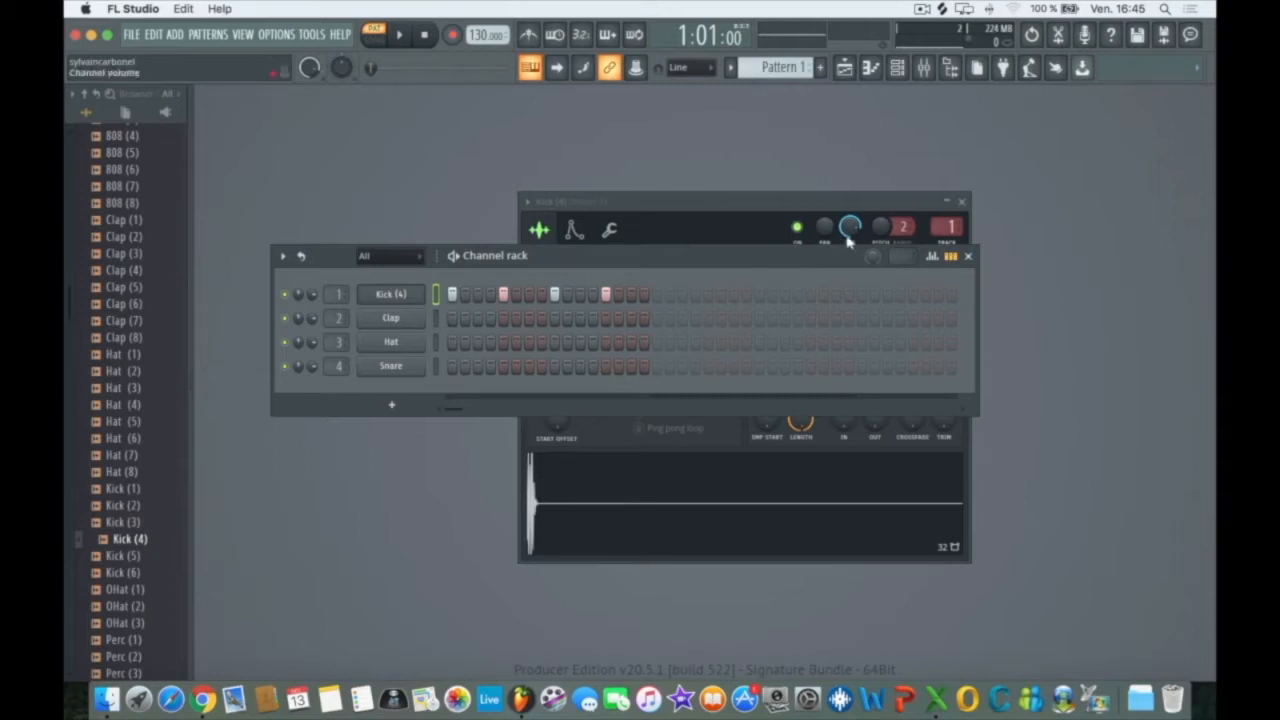
{"action": "left_click", "coordinate": [962, 201]}
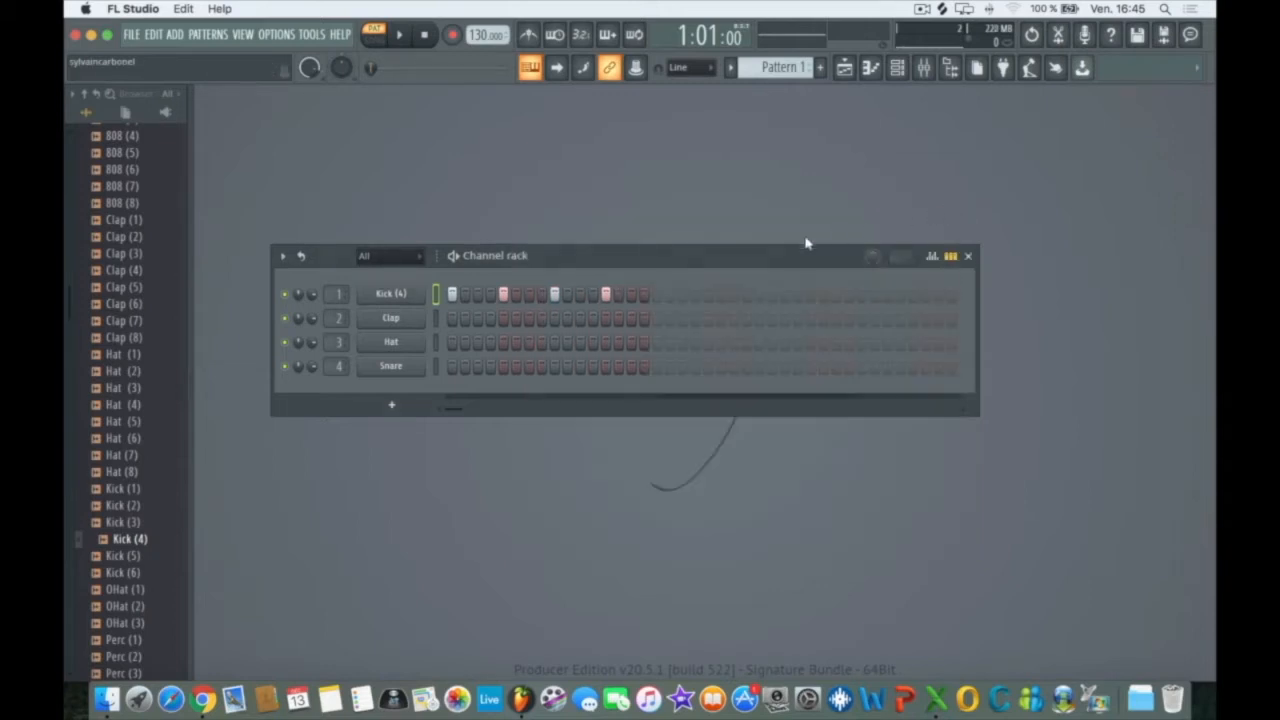
{"action": "key", "text": "space"}
{"action": "key", "text": "space"}
Add Clap hits on steps 5 and 13, play the pattern and check the Clap channel's sampler settings.
{"action": "left_click", "coordinate": [503, 318]}
{"action": "key", "text": "space"}
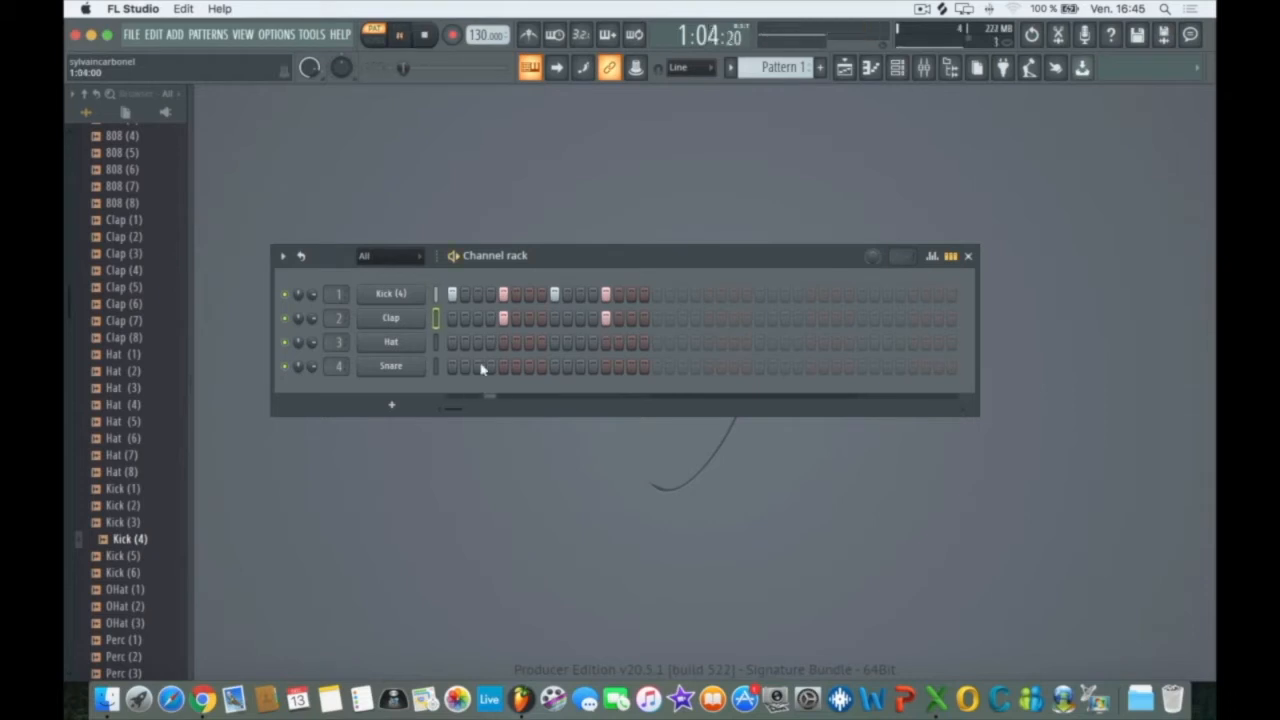
{"action": "left_click", "coordinate": [391, 320]}
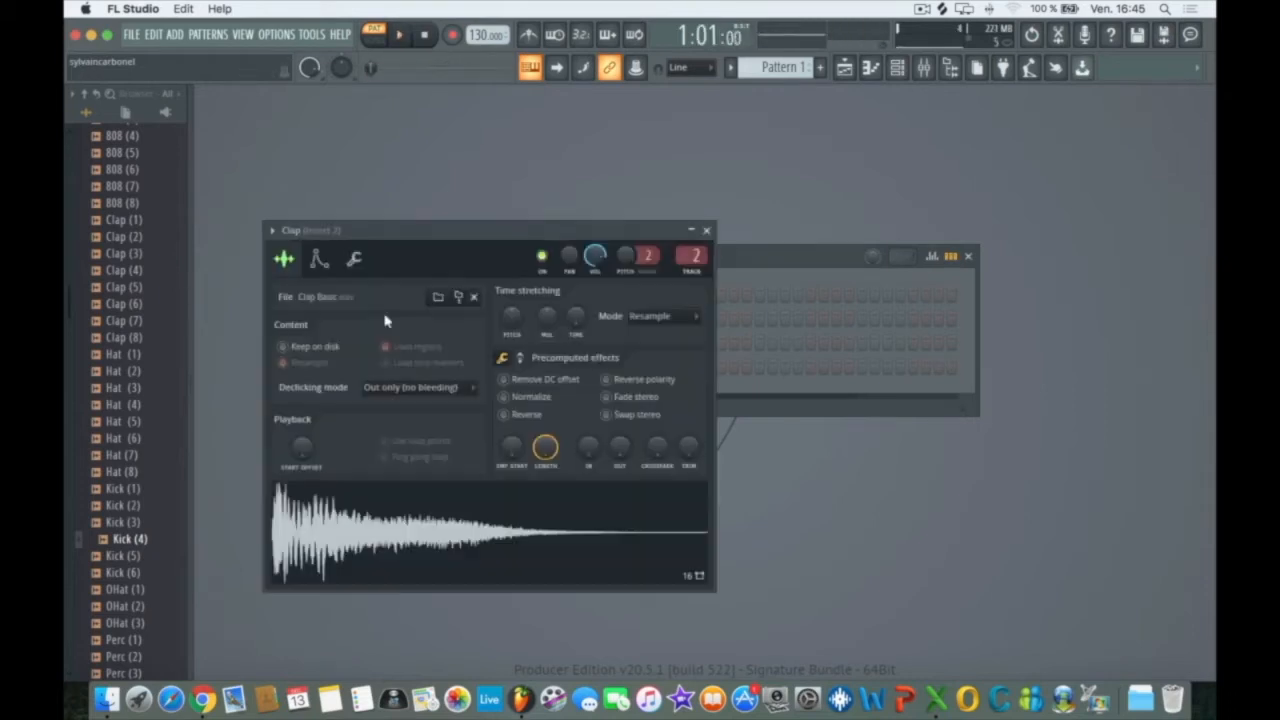
{"action": "left_click", "coordinate": [706, 231]}
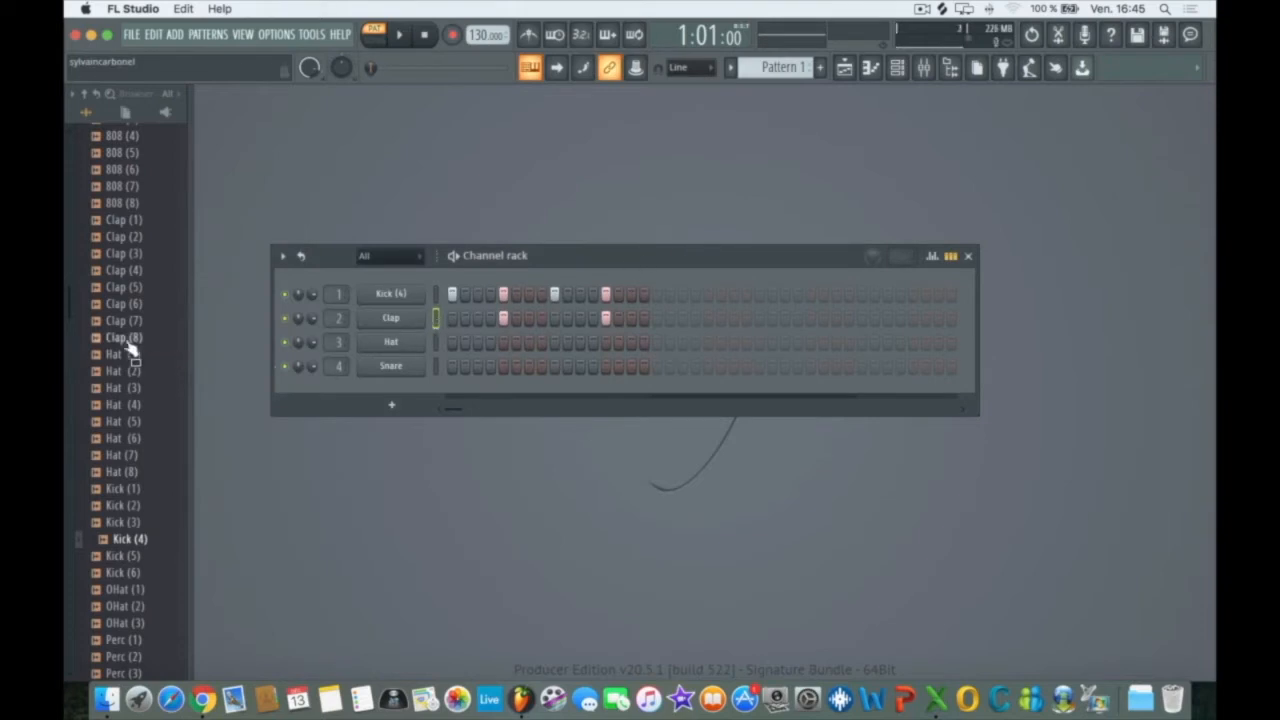
Load the Clap (6) sample into the Clap channel and audition the pattern.
{"action": "left_click_drag", "start_coordinate": [118, 304], "coordinate": [392, 319]}
{"action": "key", "text": "space"}
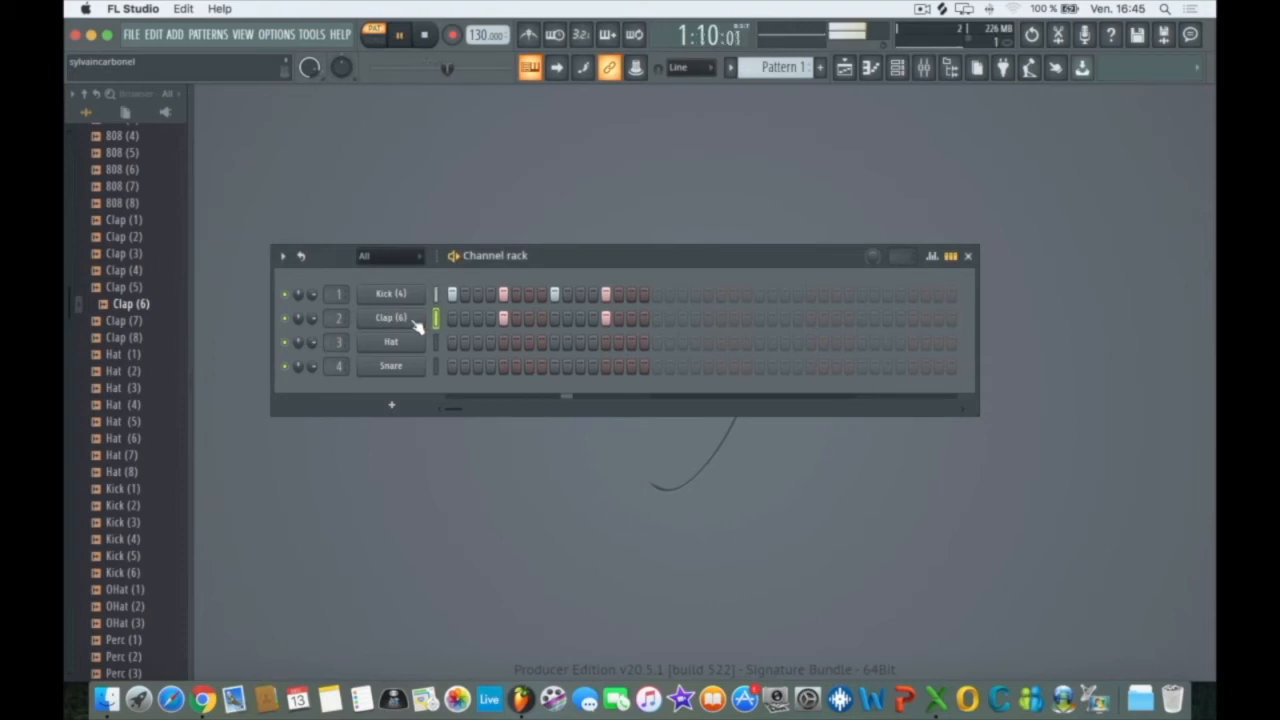
{"action": "key", "text": "space"}
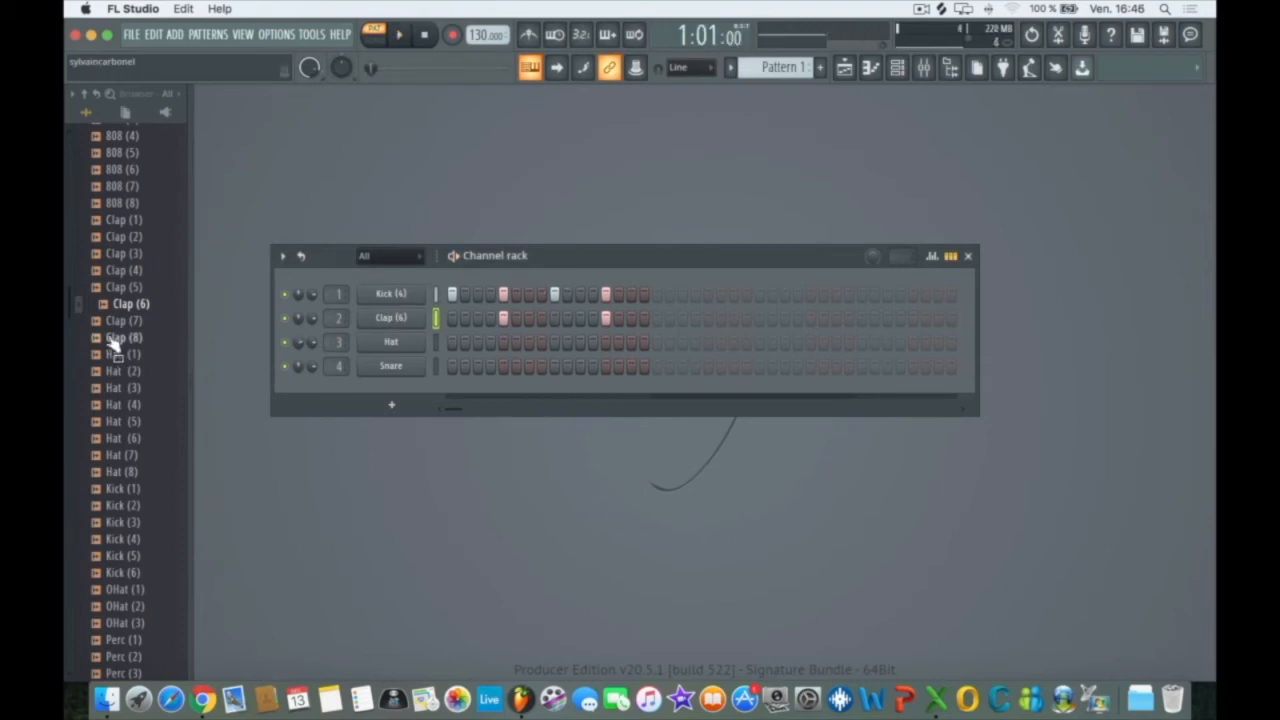
Browse to the Roland samples folder inside Samples > Drums and preview BT0A0DA.
{"action": "scroll", "coordinate": [112, 340], "scroll_direction": "up", "scroll_amount": 5}
{"action": "mouse_move", "coordinate": [112, 342]}
{"action": "left_mouse_down"}
{"action": "mouse_move", "coordinate": [83, 243]}
{"action": "mouse_move", "coordinate": [120, 243]}
{"action": "mouse_move", "coordinate": [129, 166]}
{"action": "mouse_move", "coordinate": [125, 320]}
{"action": "left_mouse_up"}
{"action": "left_click", "coordinate": [114, 284]}
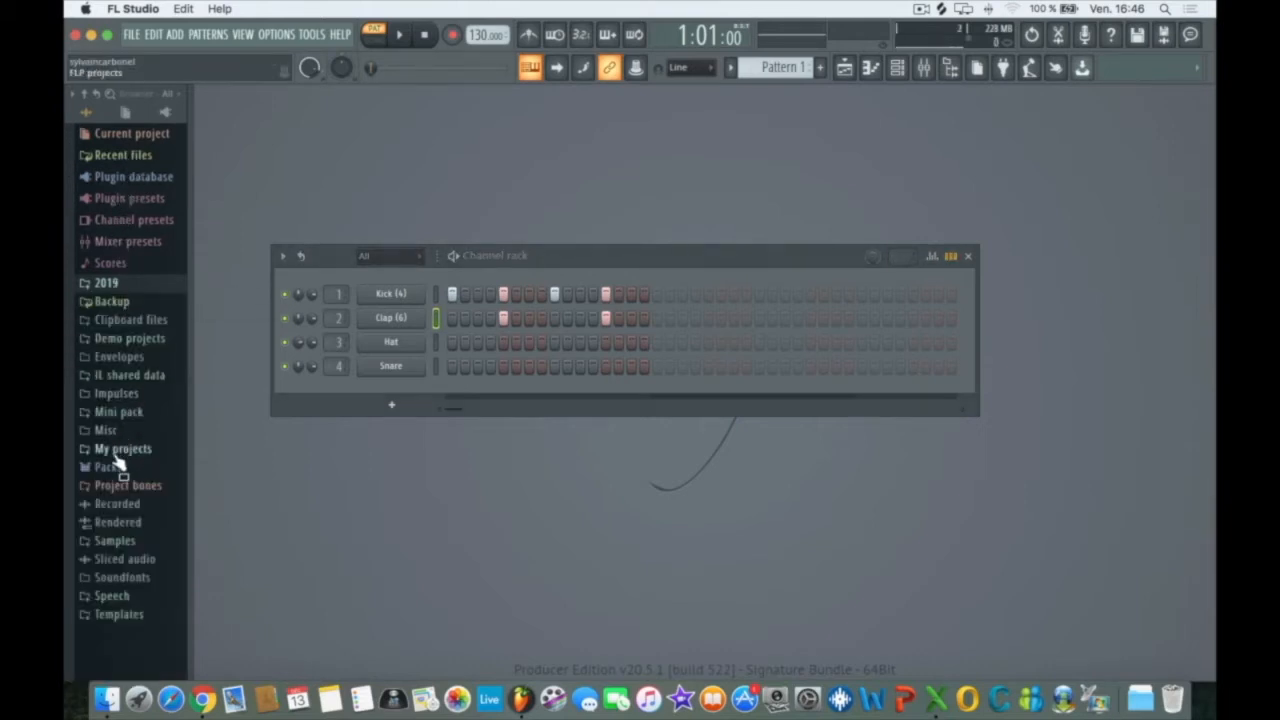
{"action": "left_click", "coordinate": [105, 540]}
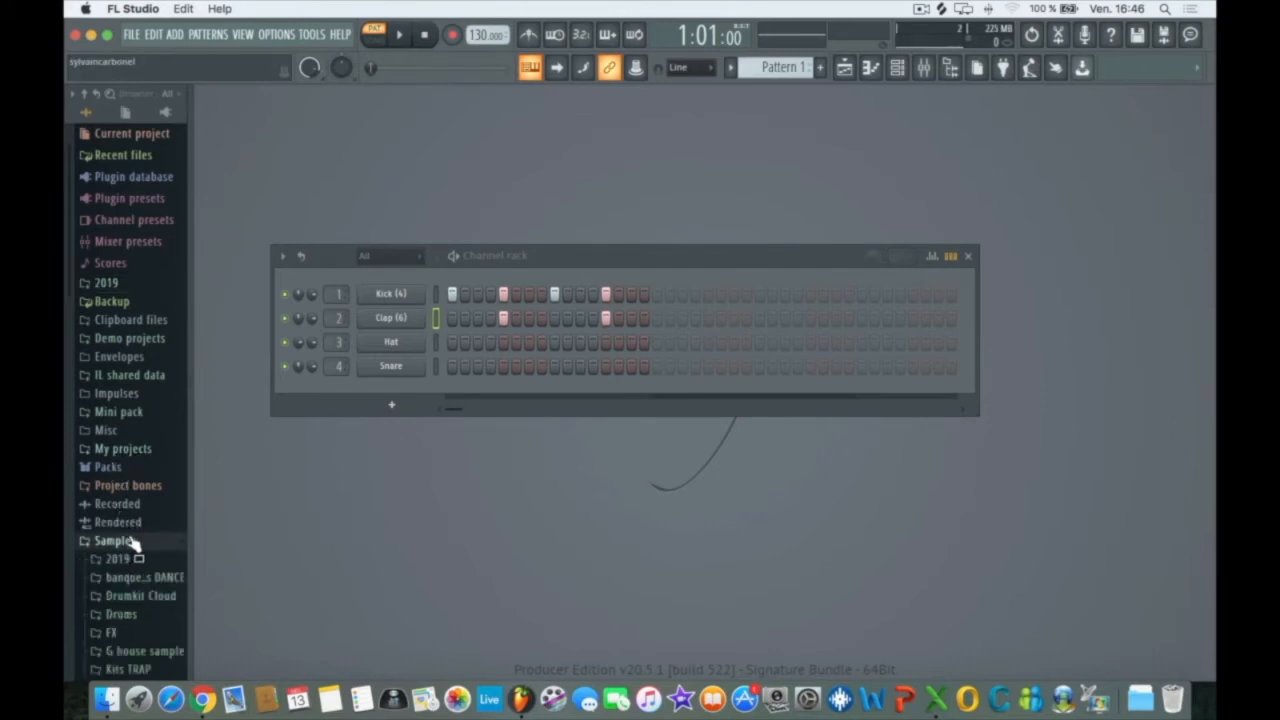
{"action": "left_click", "coordinate": [125, 560]}
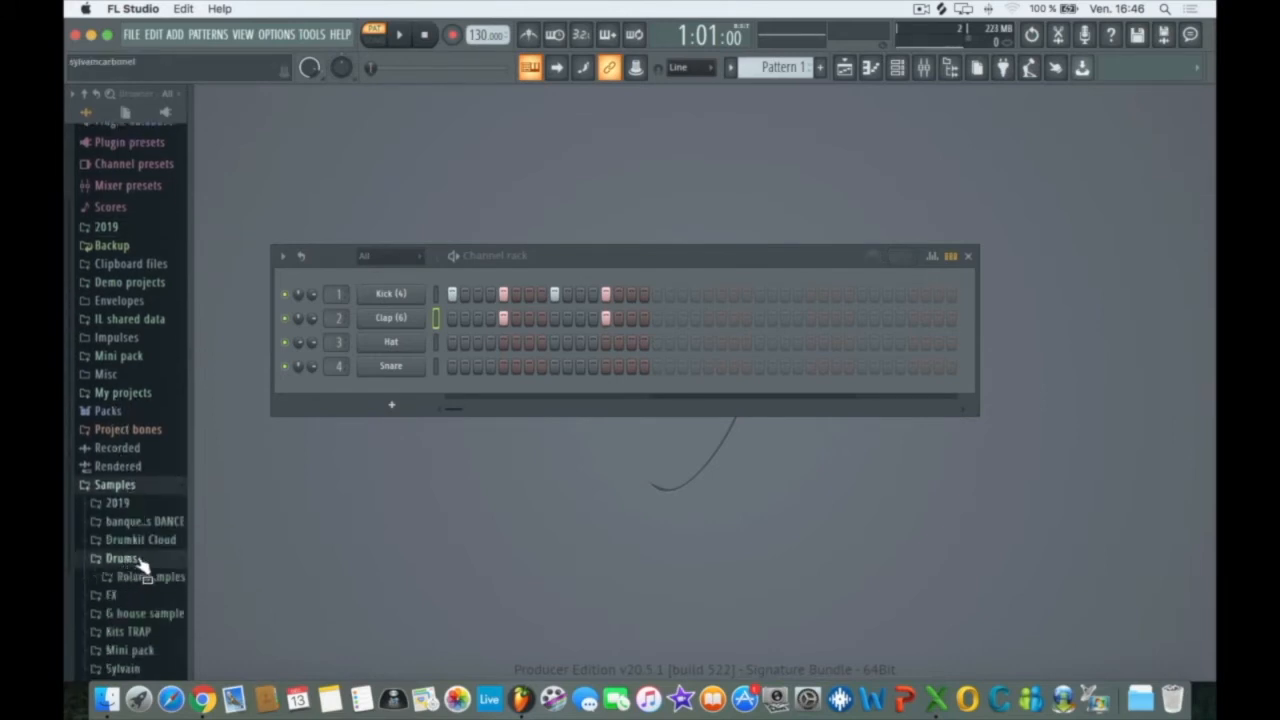
{"action": "left_click", "coordinate": [145, 578]}
{"action": "left_click", "coordinate": [137, 556]}
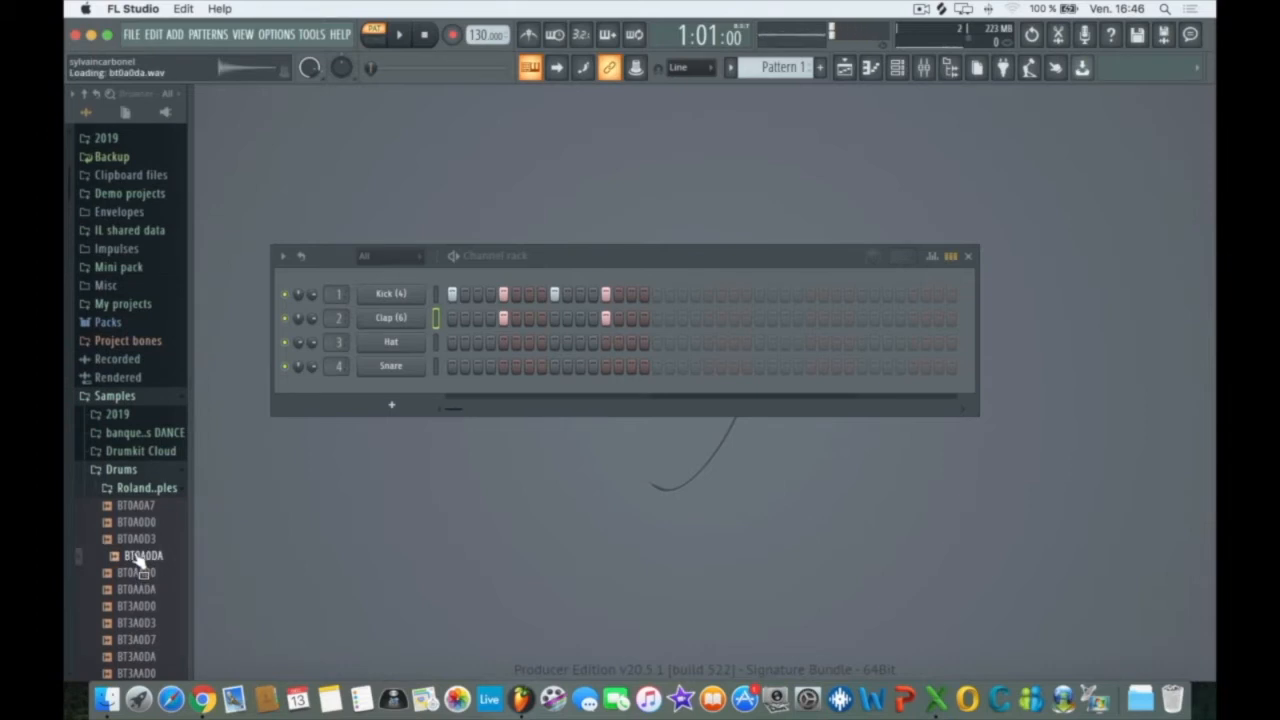
Replace the Kick (4) sample on channel 1 with BT0A0DA and audition the pattern.
{"action": "left_click_drag", "start_coordinate": [128, 567], "coordinate": [390, 298]}
{"action": "key", "text": "space"}
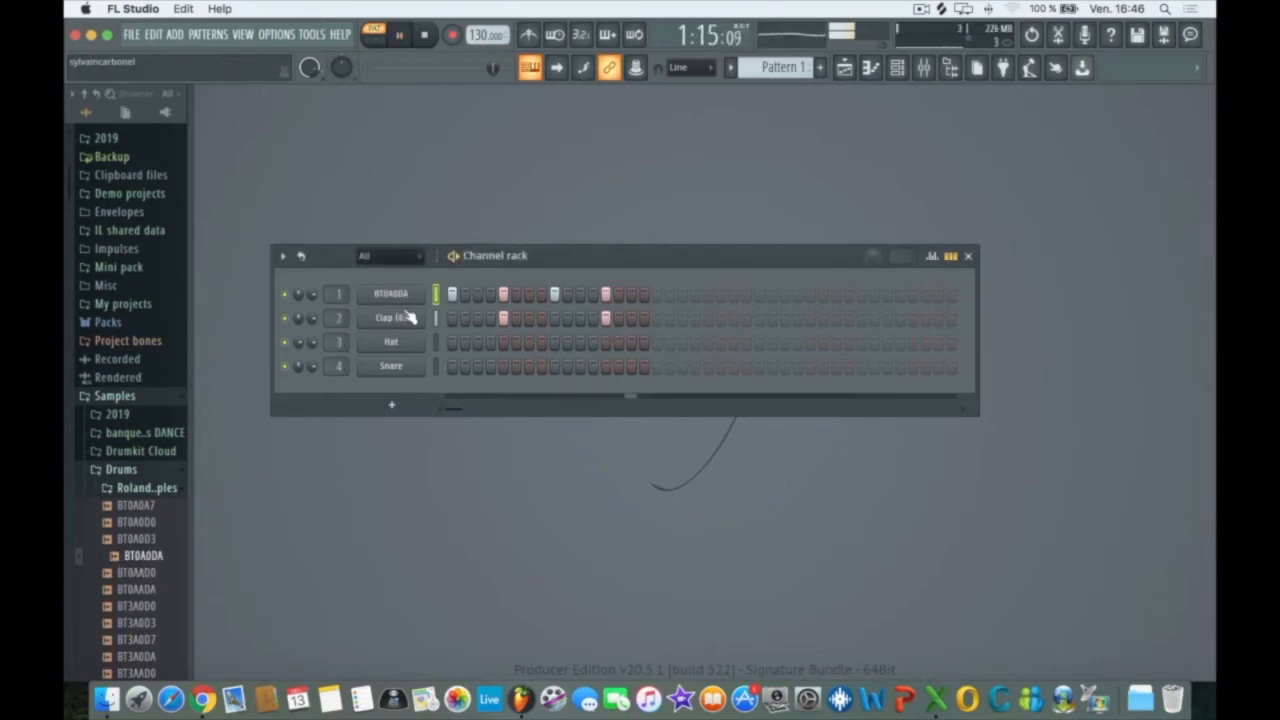
{"action": "key", "text": "space"}
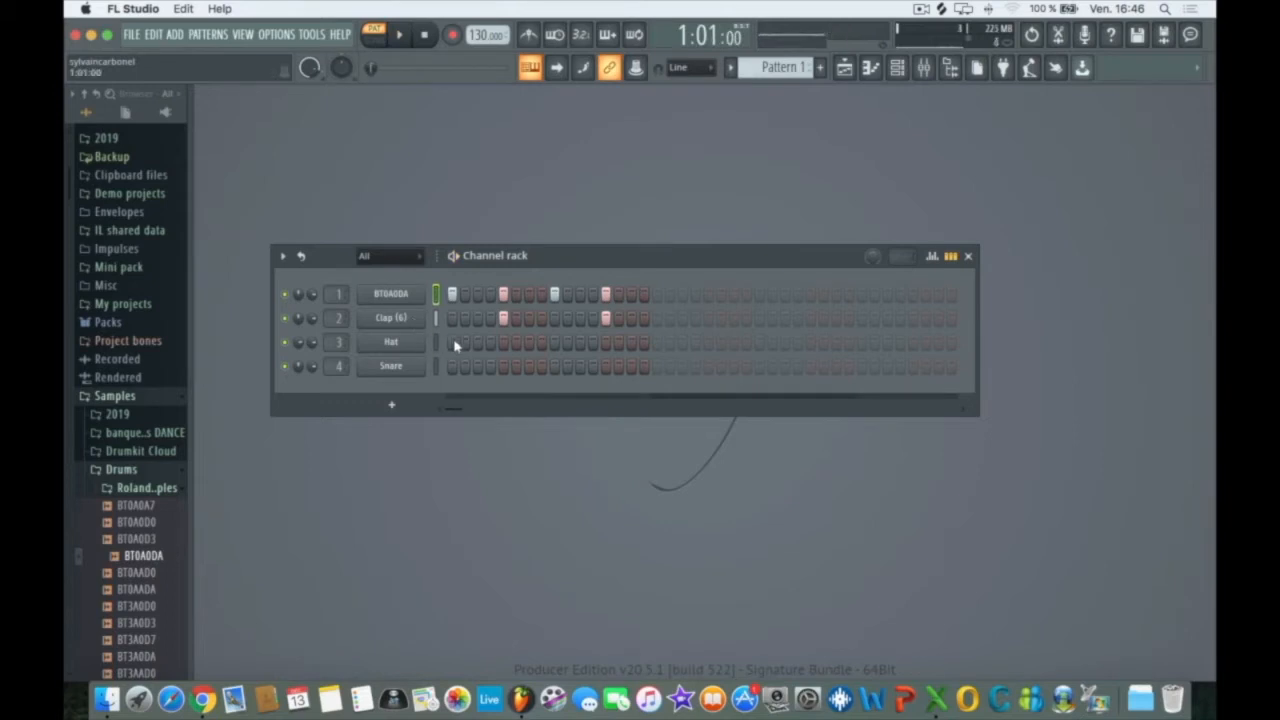
Fill all 16 steps of the Hat channel and audition the pattern.
{"action": "left_click_drag", "start_coordinate": [452, 343], "coordinate": [643, 343]}
{"action": "key", "text": "space"}
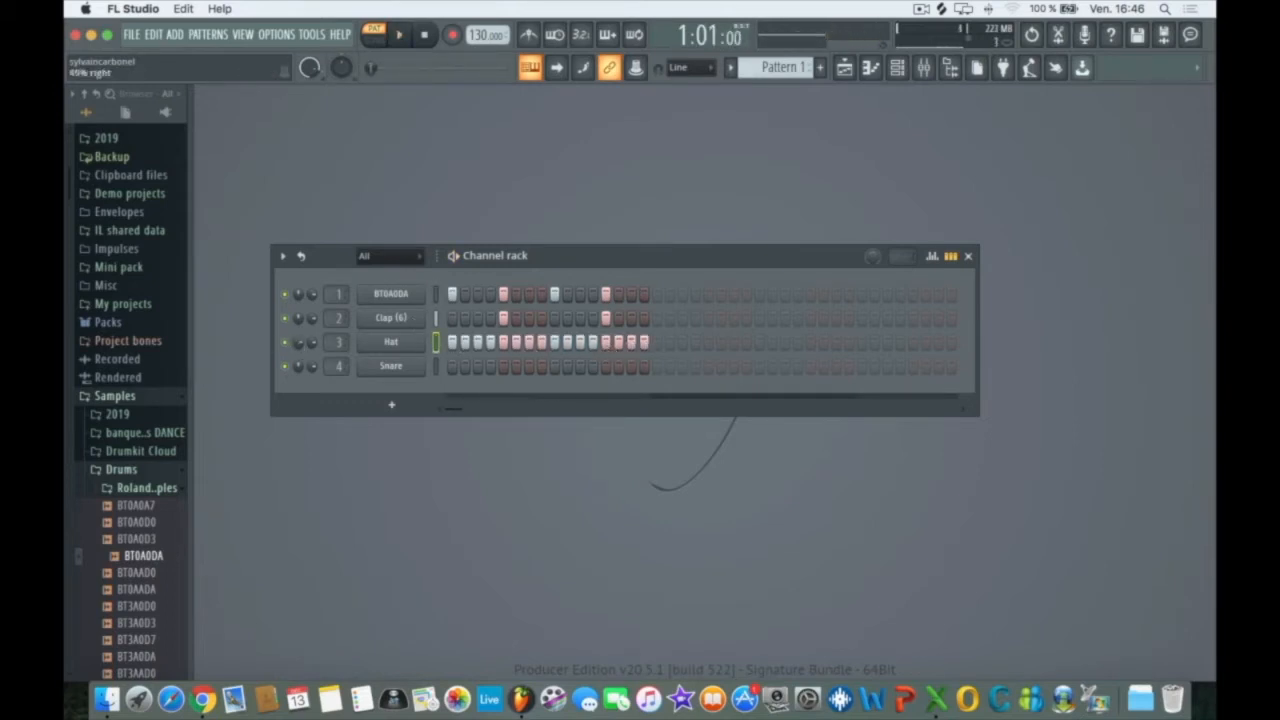
{"action": "key", "text": "space"}
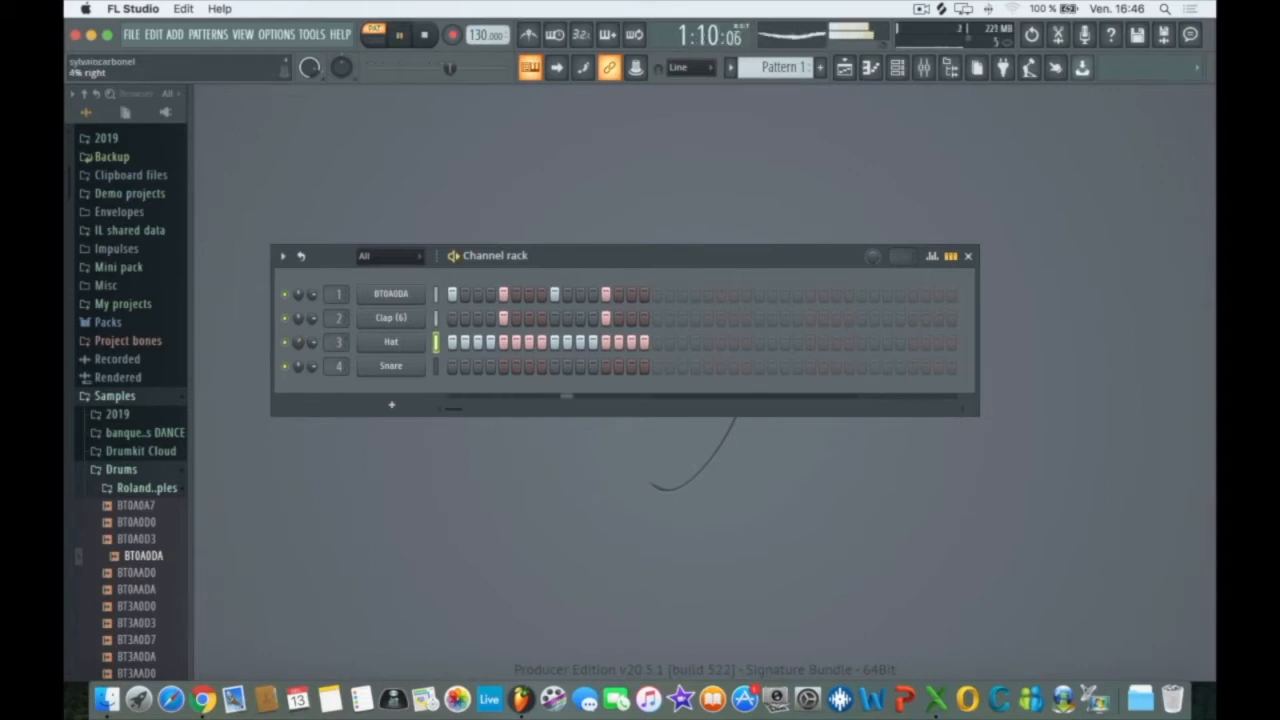
{"action": "key", "text": "space"}
Adjust the Hat channel's volume and panning while auditioning the pattern.
{"action": "left_click_drag", "start_coordinate": [312, 343], "coordinate": [312, 362]}
{"action": "key", "text": "space"}
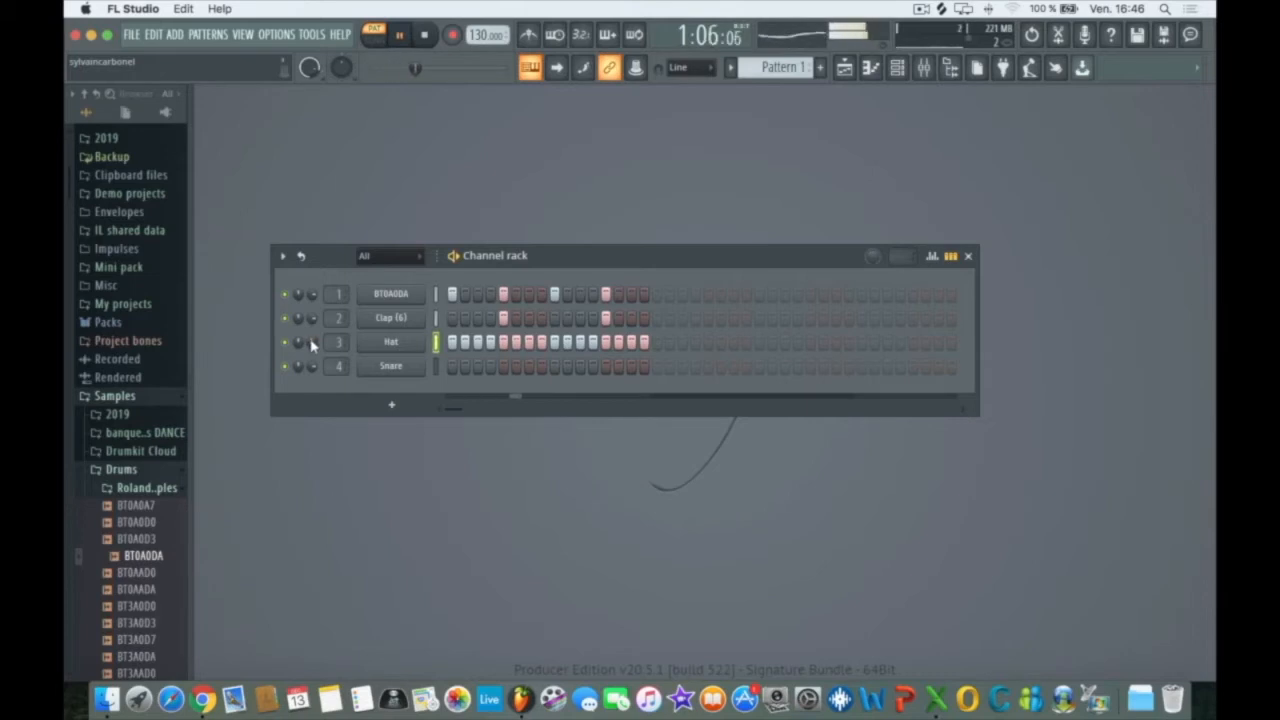
{"action": "key", "text": "space"}
{"action": "left_click_drag", "start_coordinate": [297, 342], "coordinate": [297, 335]}
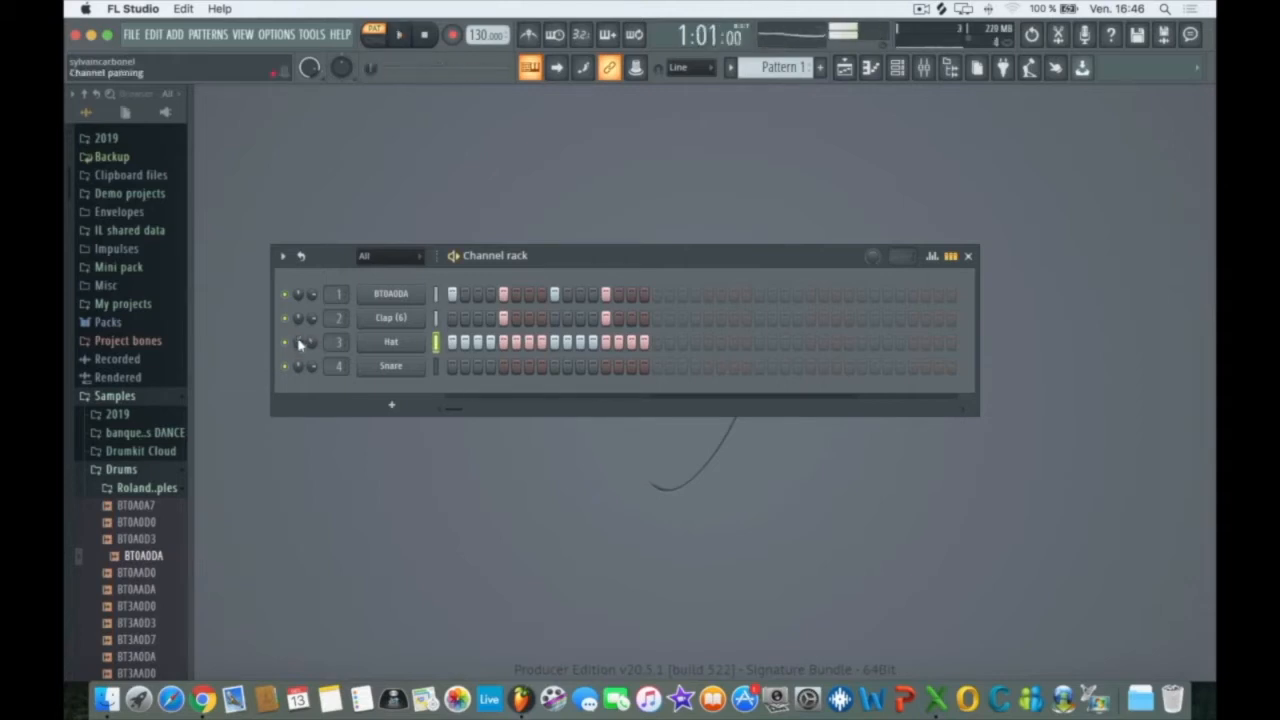
Look through the current project's generators and the recent files in the browser.
{"action": "scroll", "coordinate": [160, 302], "scroll_direction": "up", "scroll_amount": 4}
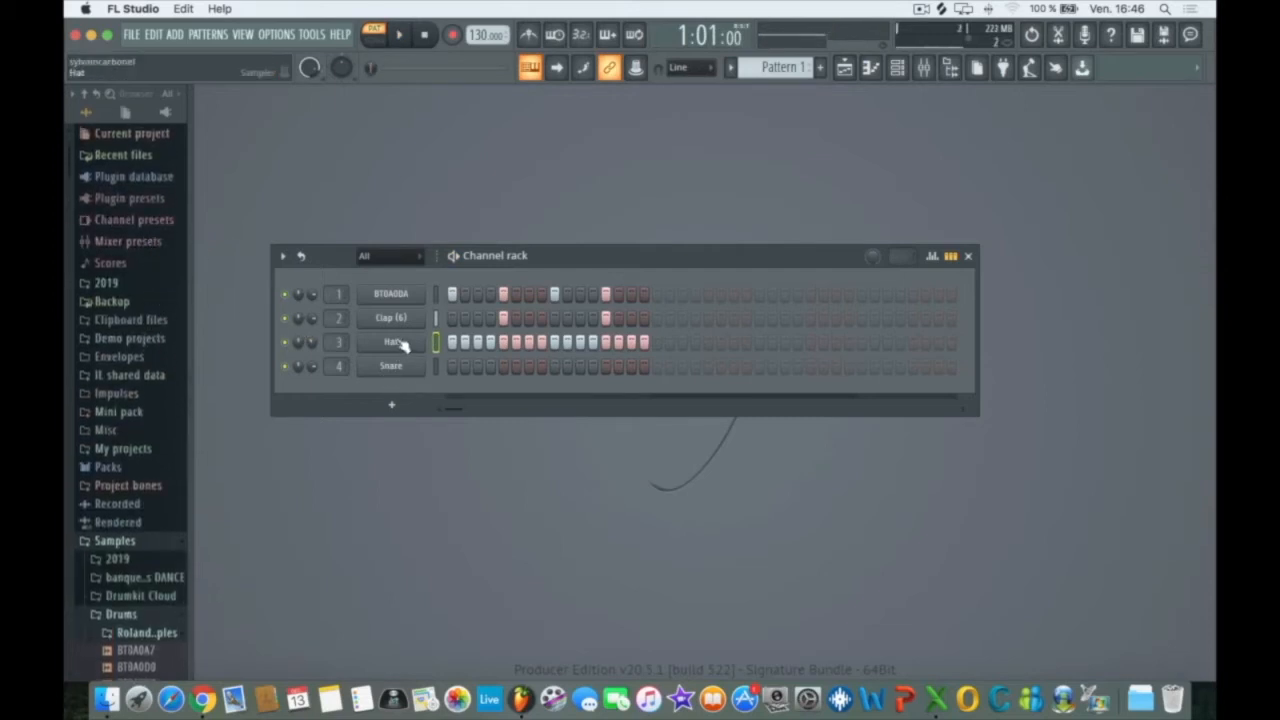
{"action": "left_click", "coordinate": [130, 136]}
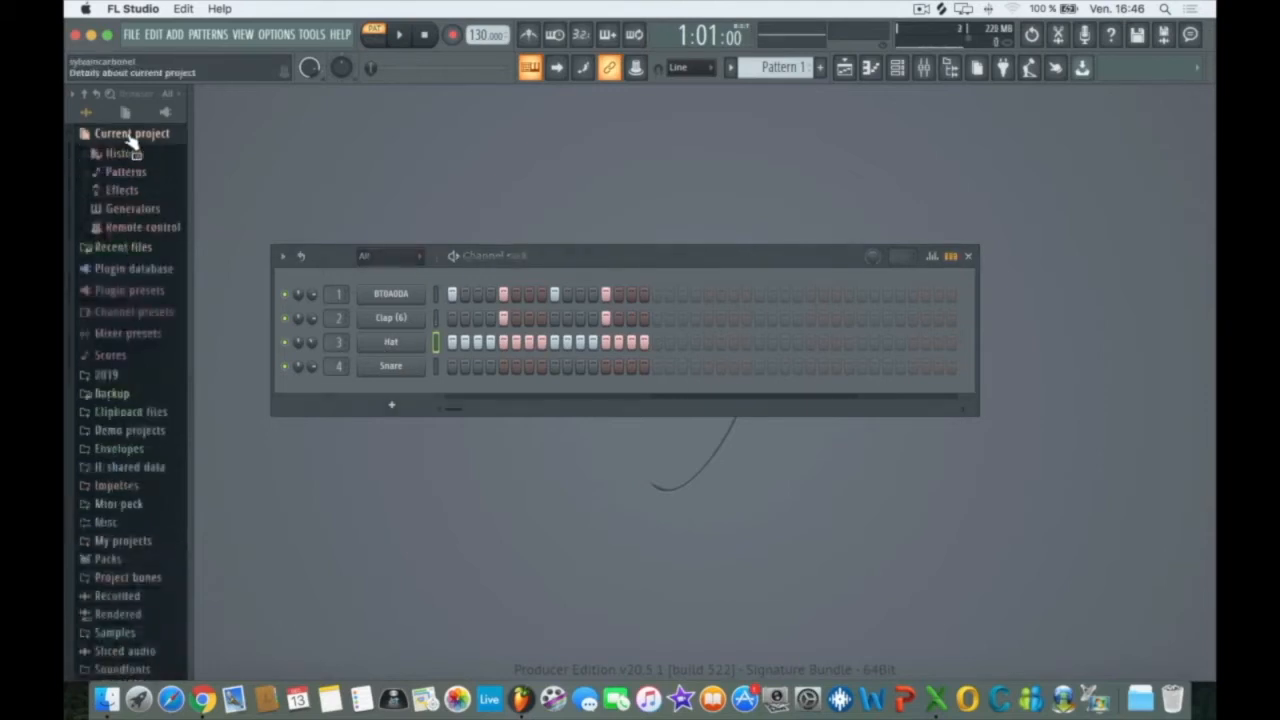
{"action": "left_click", "coordinate": [128, 209]}
{"action": "left_click", "coordinate": [140, 208]}
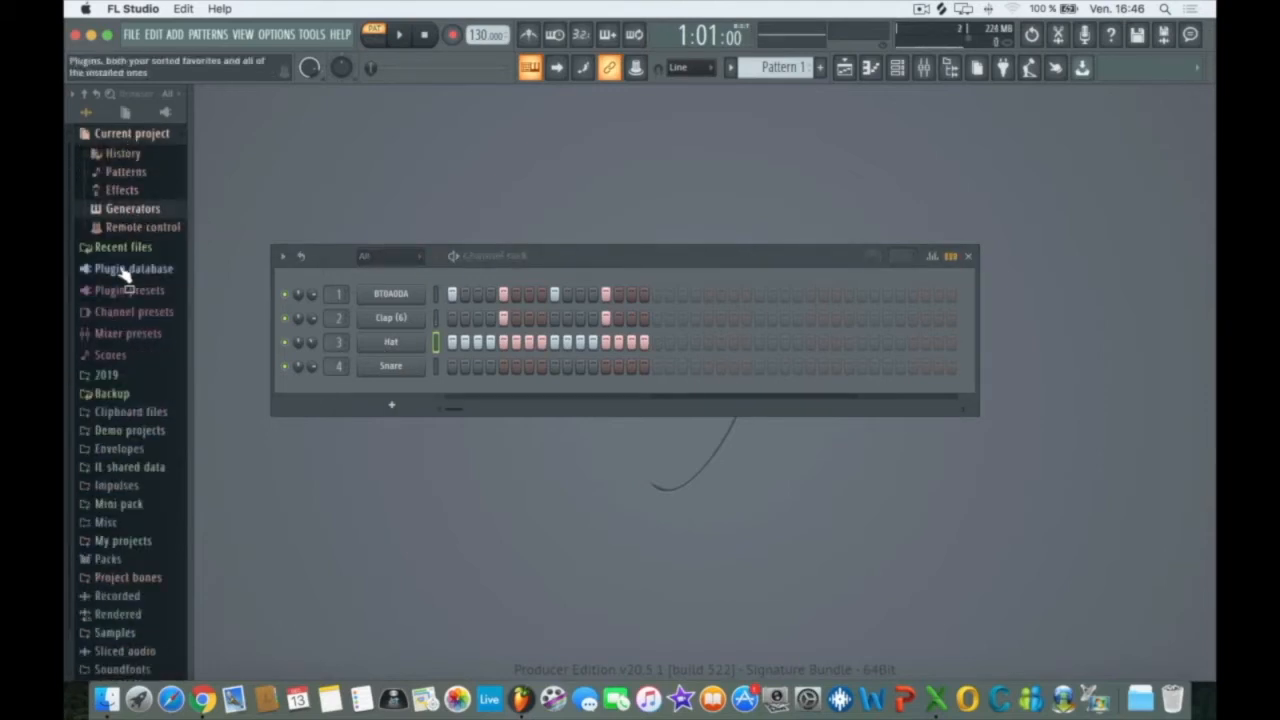
{"action": "left_click", "coordinate": [128, 248]}
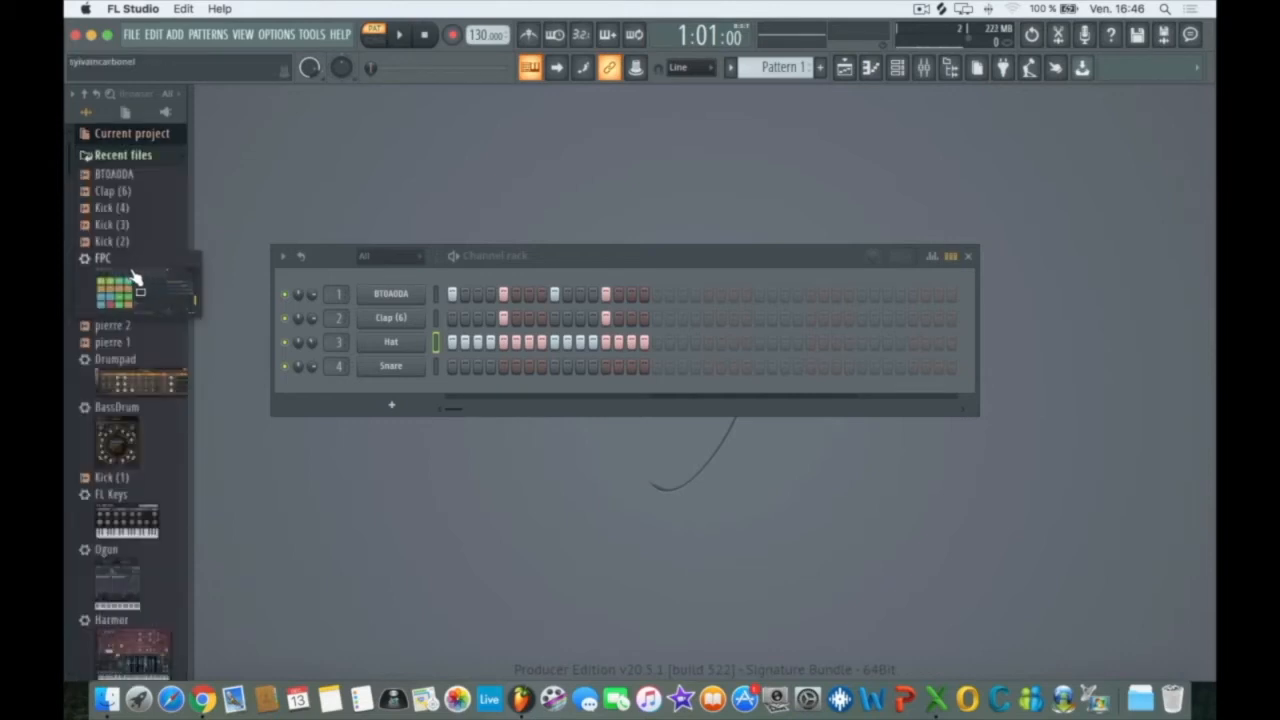
Browse the plugin database to the Drum generators and replace channel 1's BT0A0DA sample with BassDrum.
{"action": "left_click", "coordinate": [121, 152]}
{"action": "left_click", "coordinate": [127, 178]}
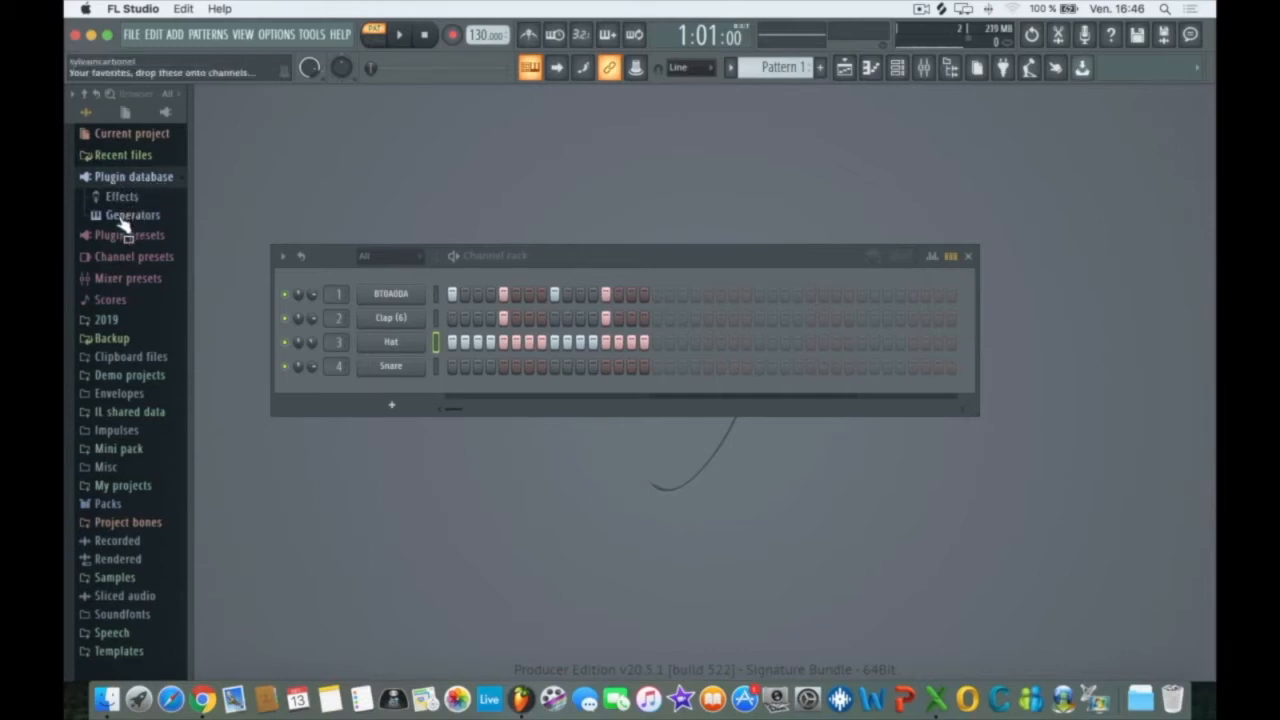
{"action": "left_click", "coordinate": [128, 216]}
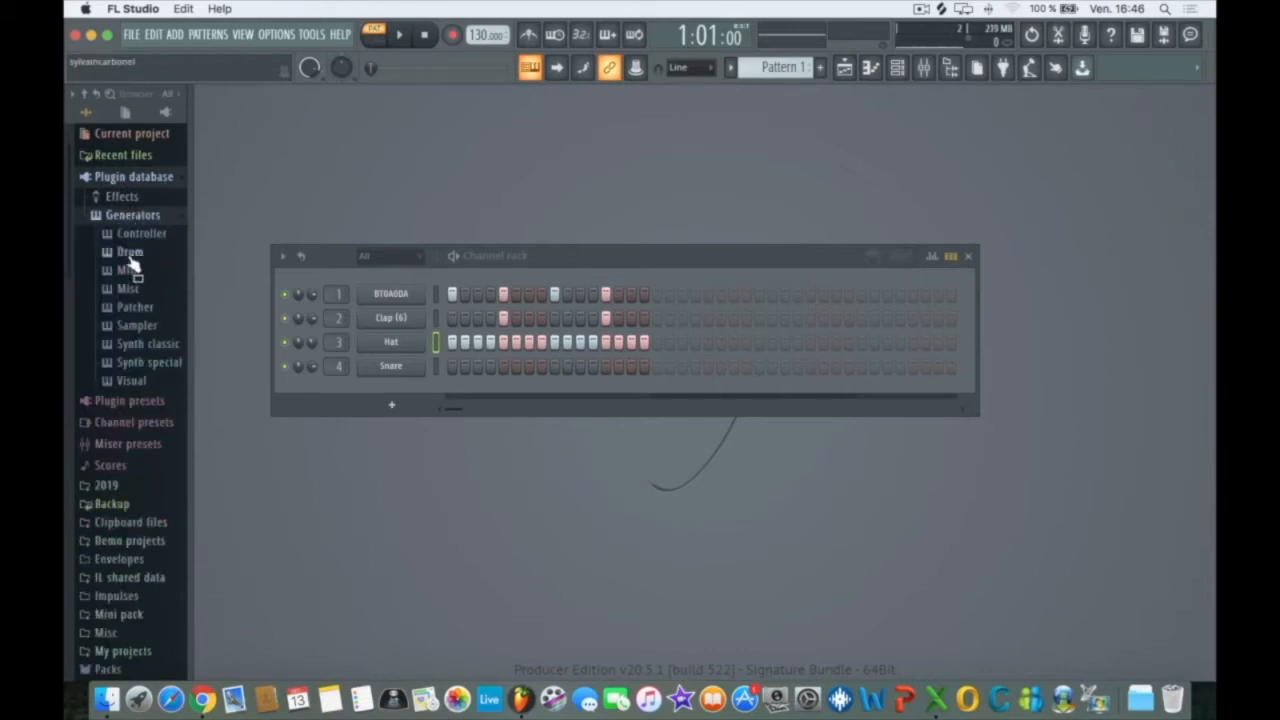
{"action": "left_click", "coordinate": [131, 255]}
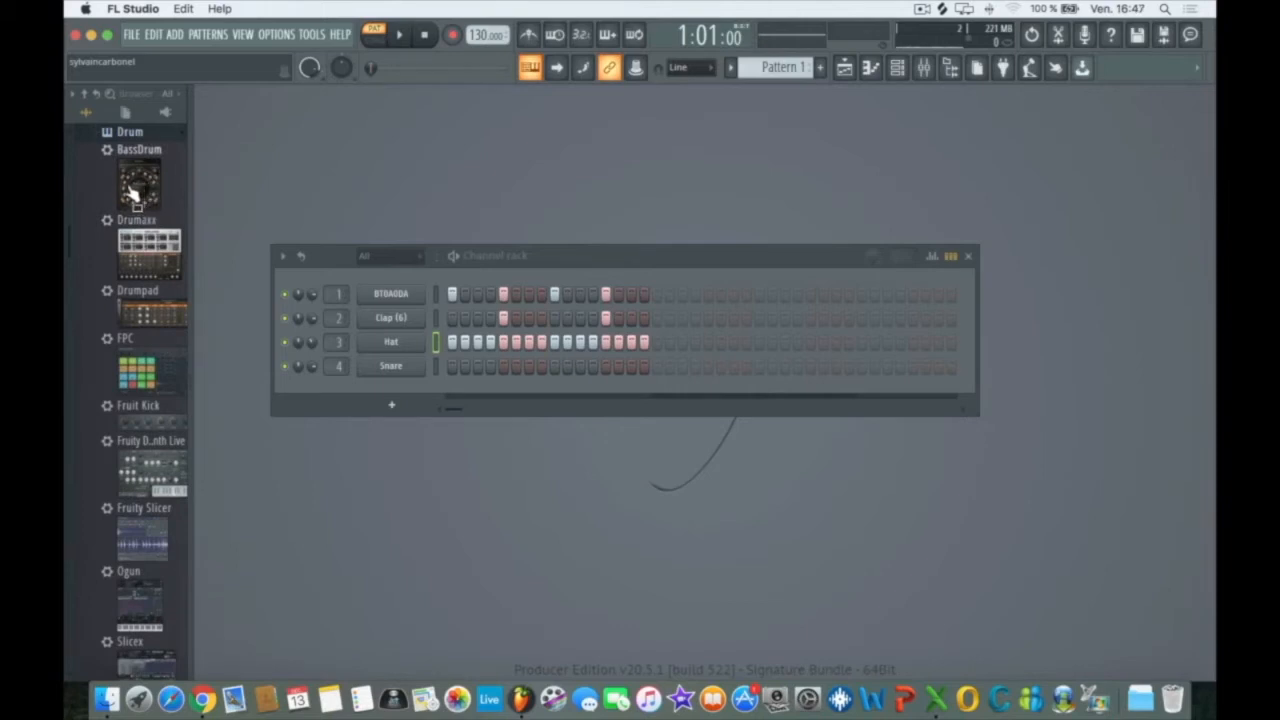
{"action": "left_click_drag", "start_coordinate": [130, 190], "coordinate": [388, 298]}
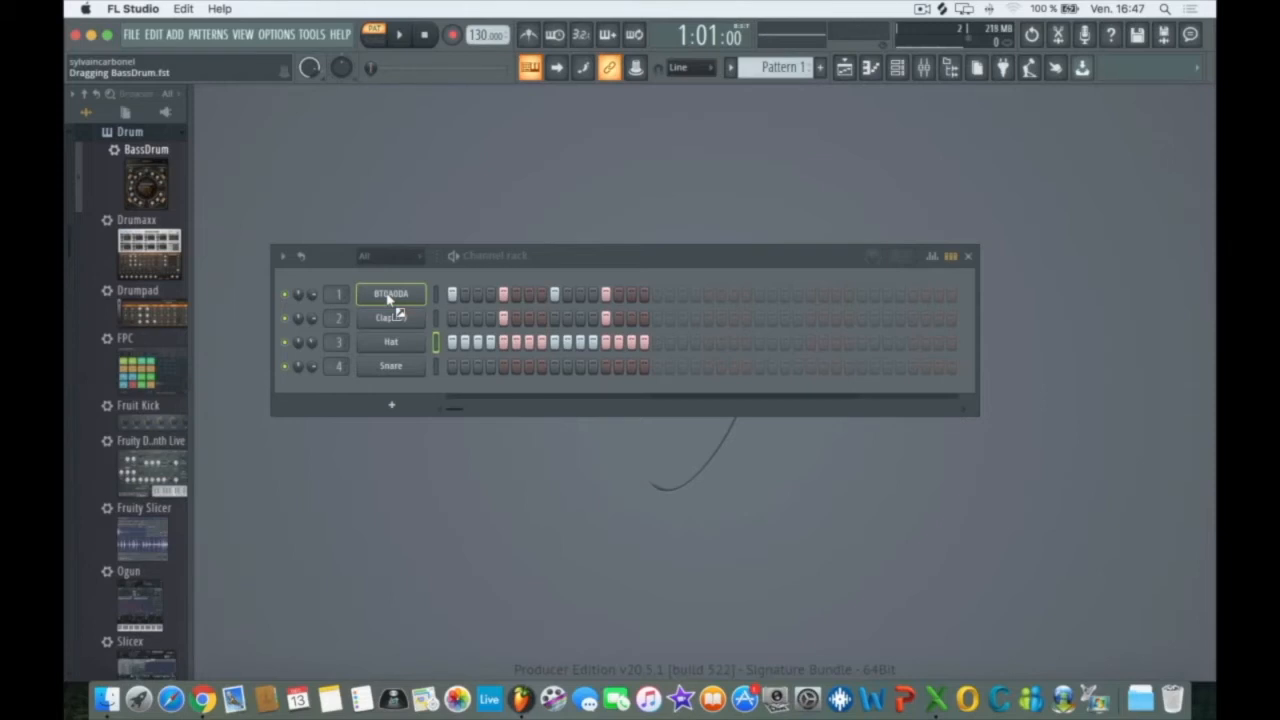
{"action": "left_click_drag", "start_coordinate": [389, 300], "coordinate": [389, 298]}
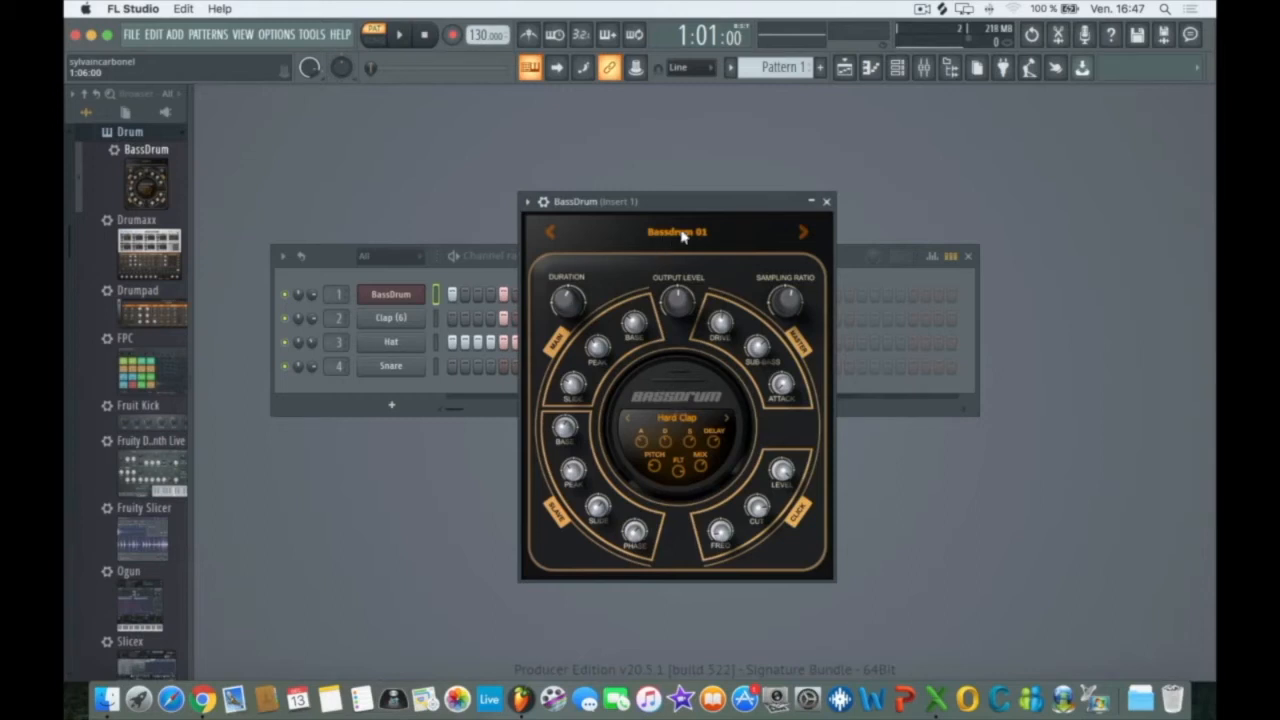
Audition the pattern and mute the Clap (6) and Hat channels to hear the BassDrum on its own.
{"action": "key", "text": "space"}
{"action": "key", "text": "space"}
{"action": "left_click", "coordinate": [287, 323]}
{"action": "left_click", "coordinate": [287, 342]}
{"action": "key", "text": "space"}
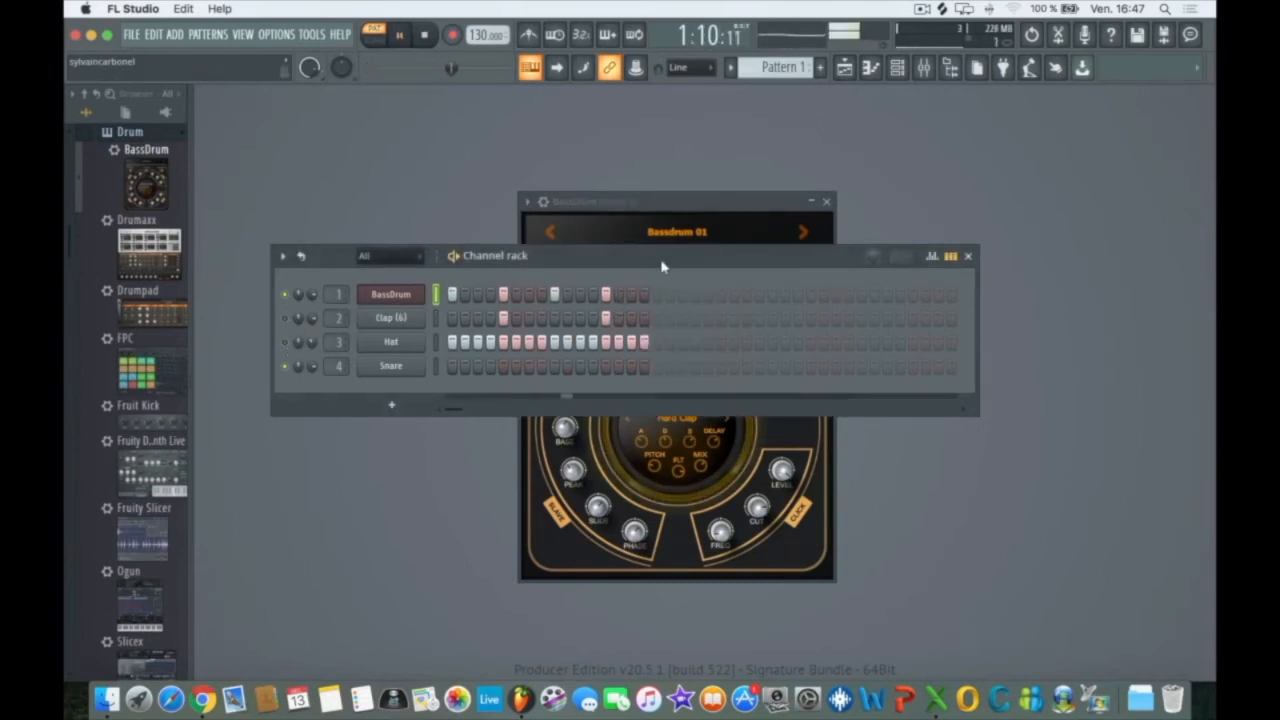
{"action": "key", "text": "space"}
Step through the BassDrum presets up to Bassdrum 08 while the pattern plays.
{"action": "left_click_drag", "start_coordinate": [784, 222], "coordinate": [874, 207]}
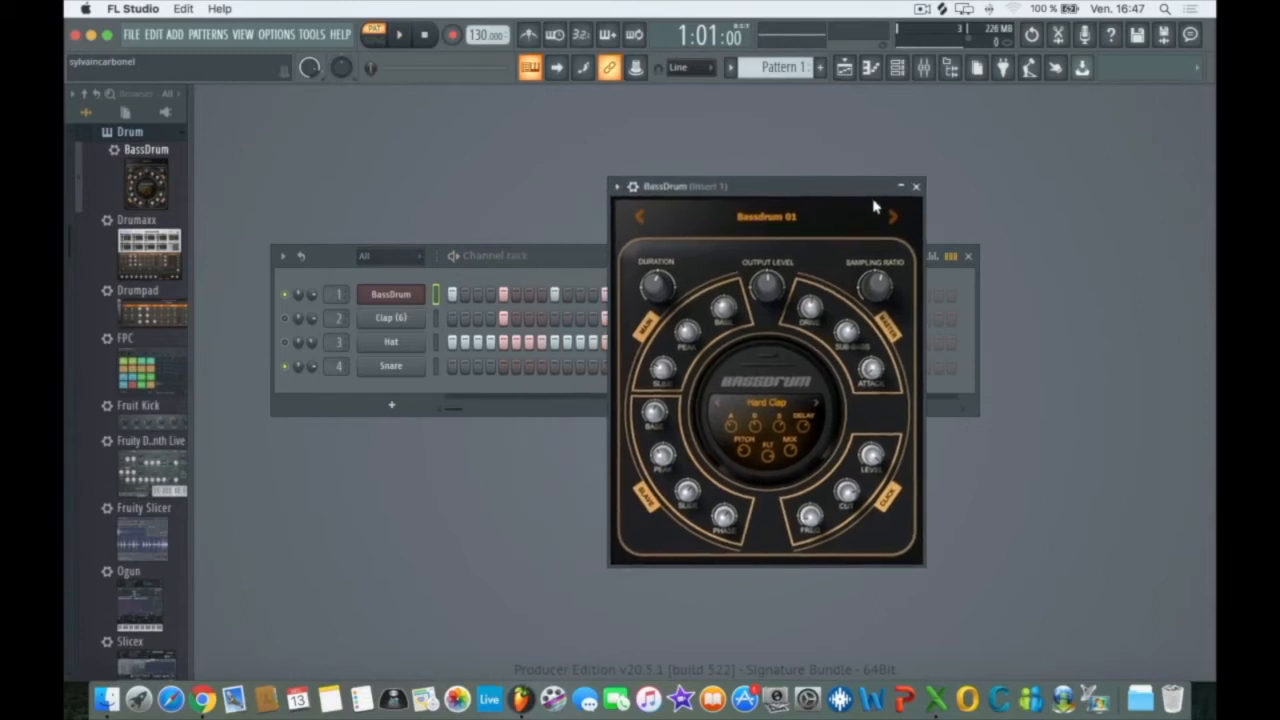
{"action": "left_click", "coordinate": [891, 219]}
{"action": "key", "text": "space"}
{"action": "left_click", "coordinate": [891, 219]}
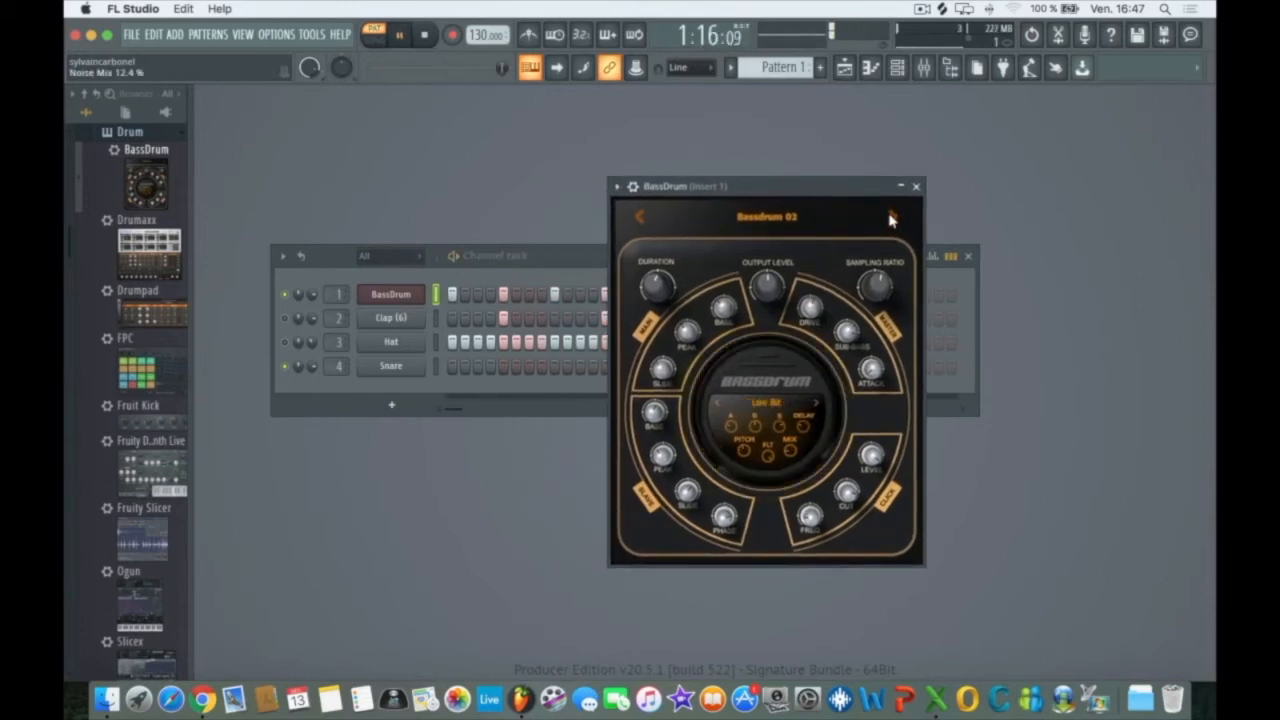
{"action": "left_click", "coordinate": [891, 219]}
{"action": "left_click", "coordinate": [891, 219]}
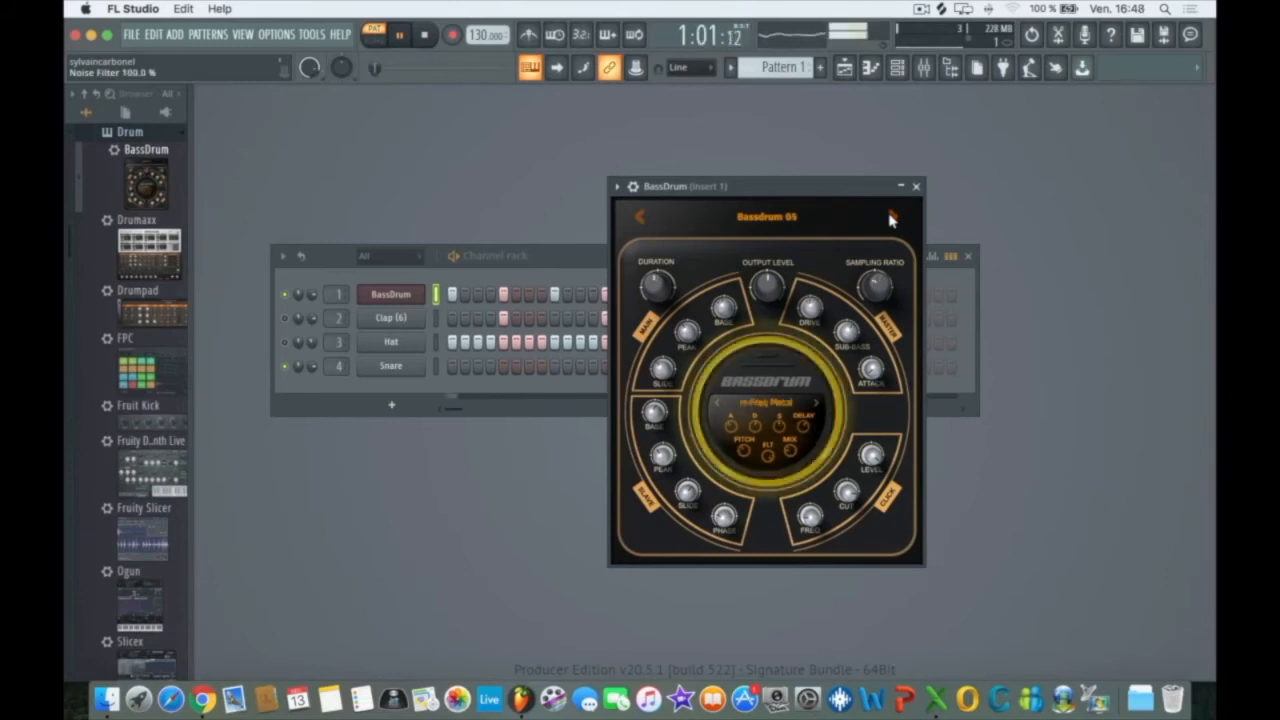
{"action": "left_click", "coordinate": [891, 219]}
{"action": "left_click", "coordinate": [891, 219]}
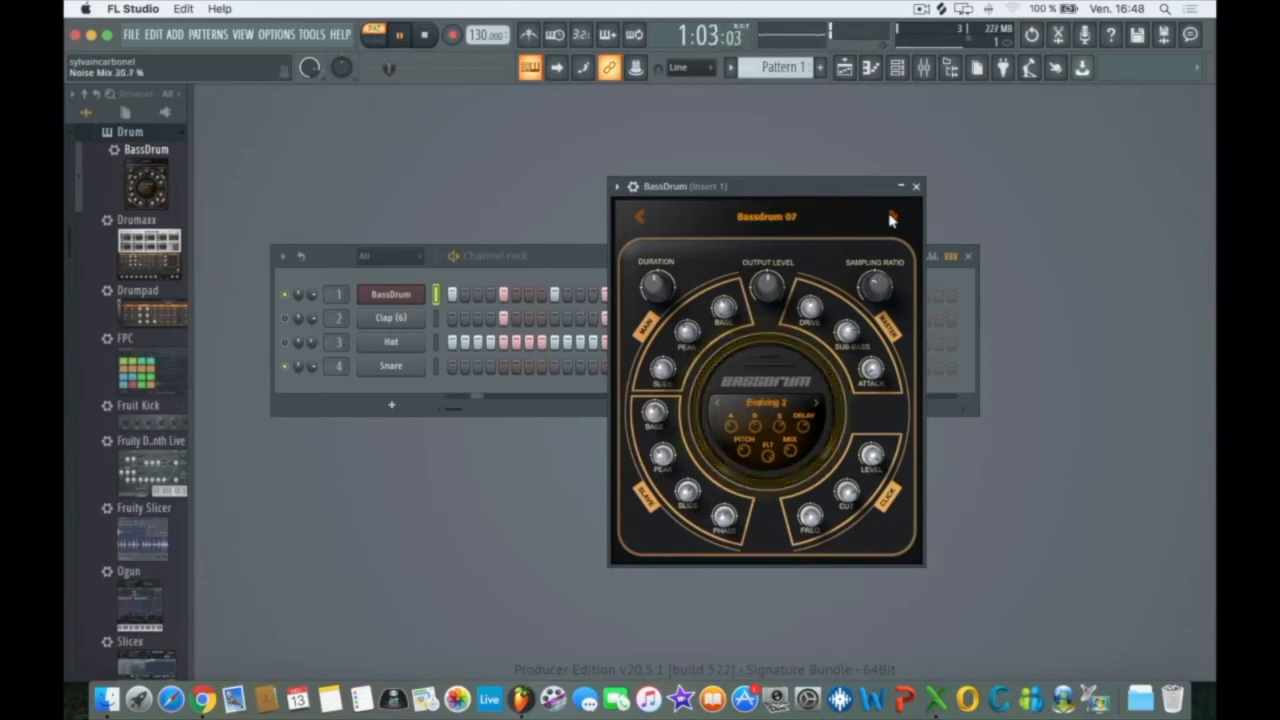
{"action": "left_click", "coordinate": [891, 219]}
{"action": "key", "text": "space"}
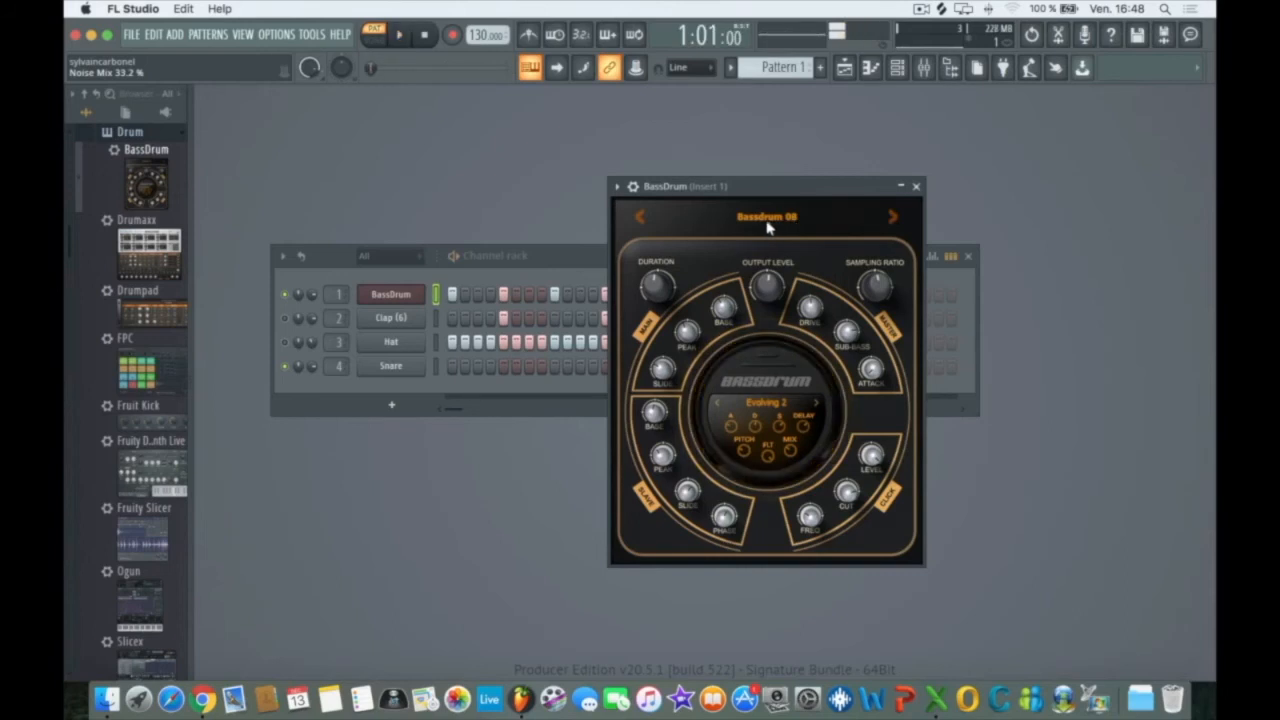
Load Bassdrum 01 from the factory presets library, audition the pattern and reopen the BassDrum editor.
{"action": "left_click", "coordinate": [770, 217]}
{"action": "scroll", "coordinate": [820, 460], "scroll_direction": "down", "scroll_amount": 8}
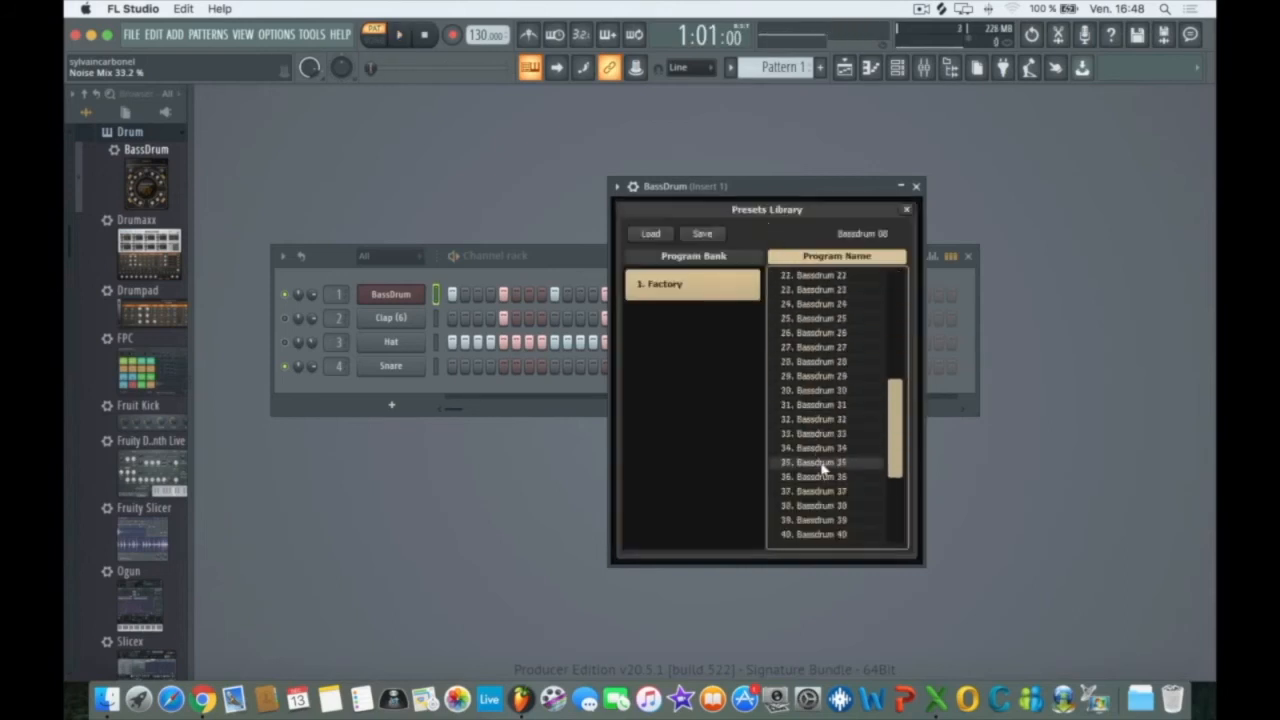
{"action": "scroll", "coordinate": [825, 450], "scroll_direction": "up", "scroll_amount": 8}
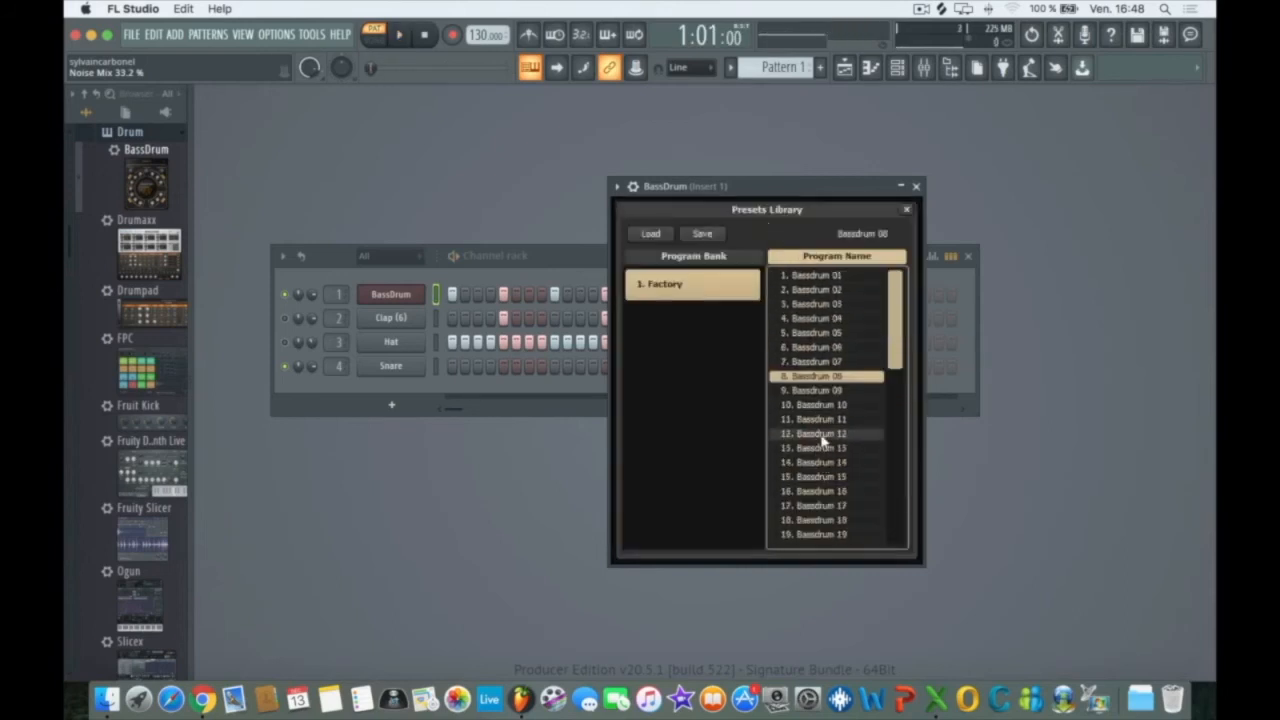
{"action": "left_click", "coordinate": [828, 277]}
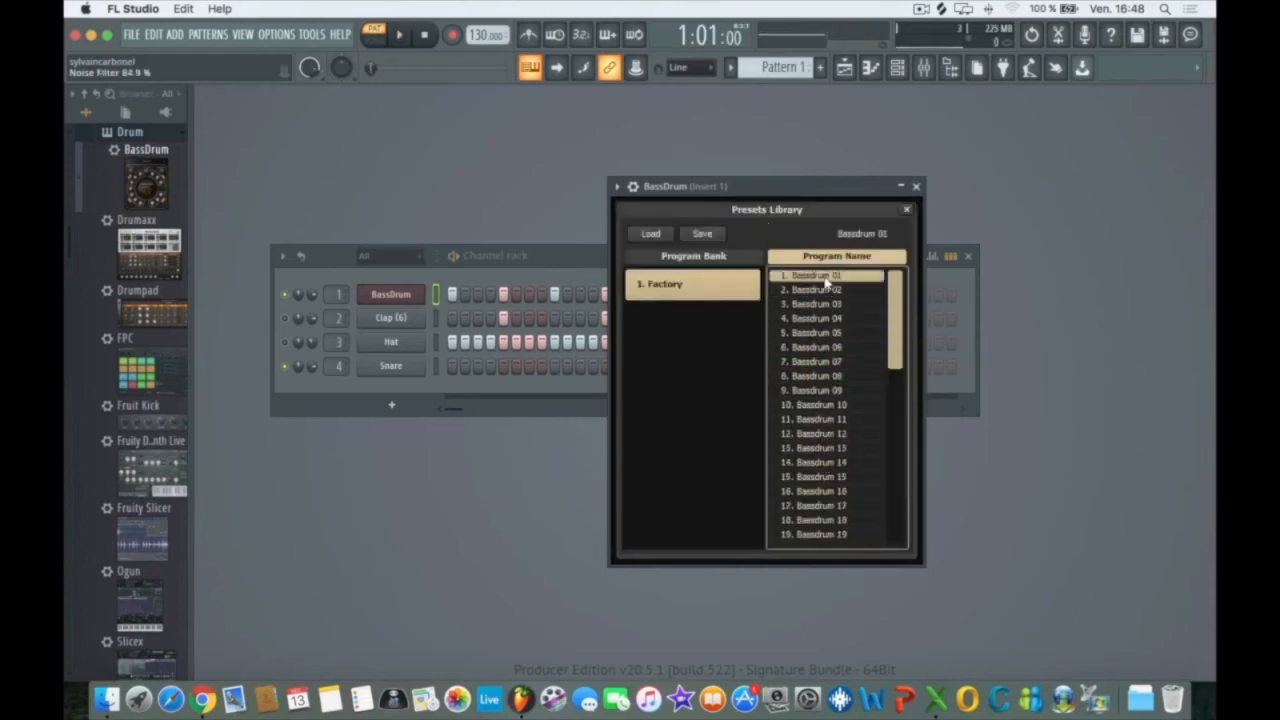
{"action": "left_click", "coordinate": [915, 186]}
{"action": "key", "text": "space"}
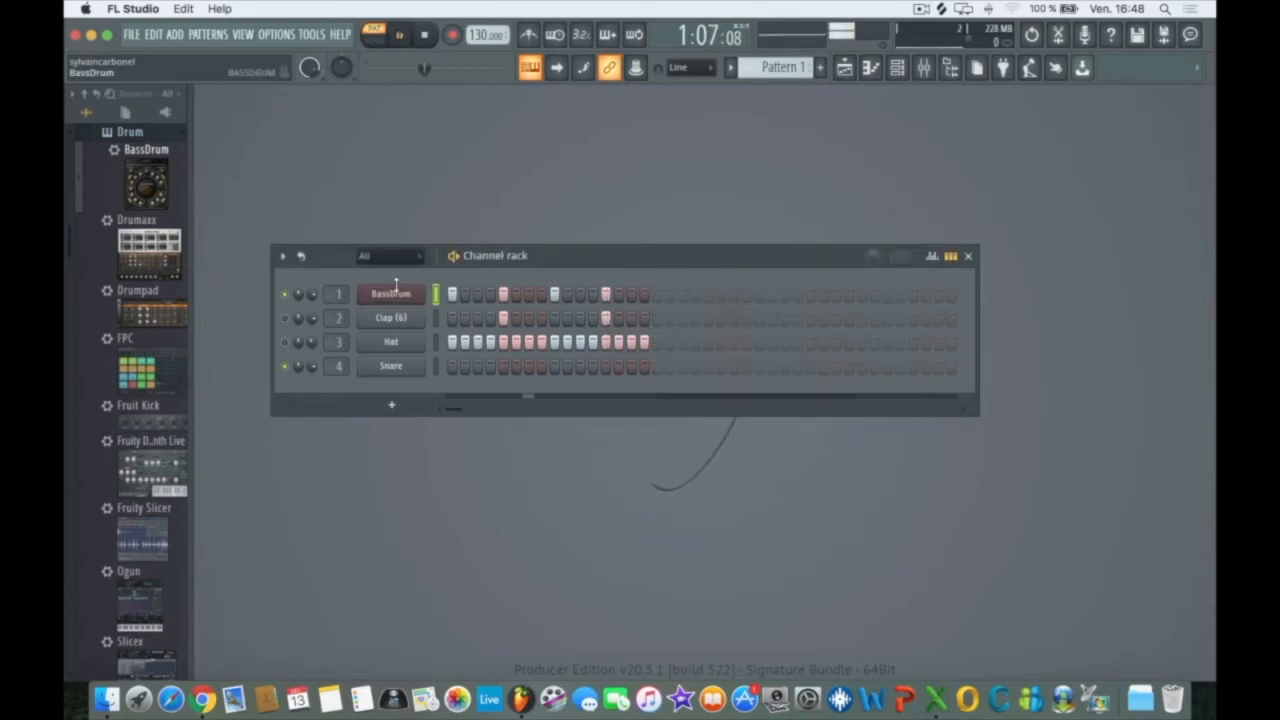
{"action": "left_click", "coordinate": [404, 293]}
{"action": "key", "text": "space"}
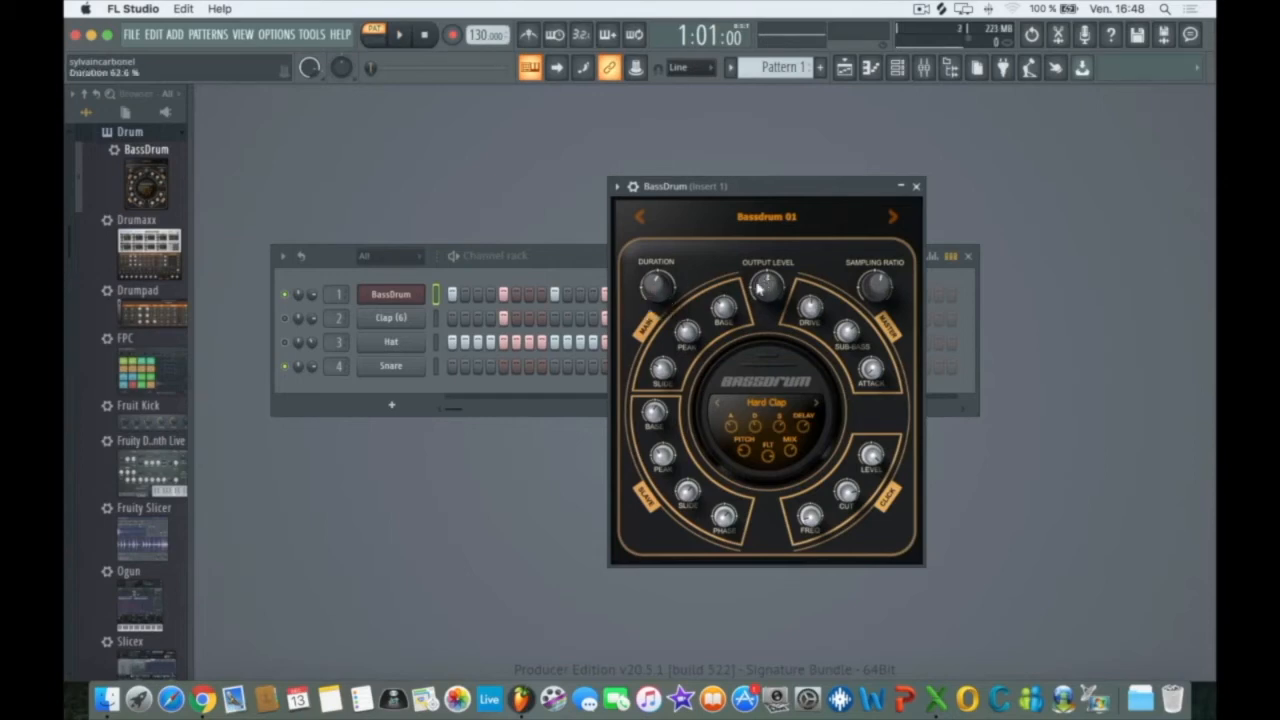
Check BassDrum's sampling ratio, and set the main oscillator's Slide to 26.8% and Peak to 37.8%.
{"action": "left_click", "coordinate": [874, 275]}
{"action": "left_click", "coordinate": [878, 281]}
{"action": "mouse_move", "coordinate": [654, 378]}
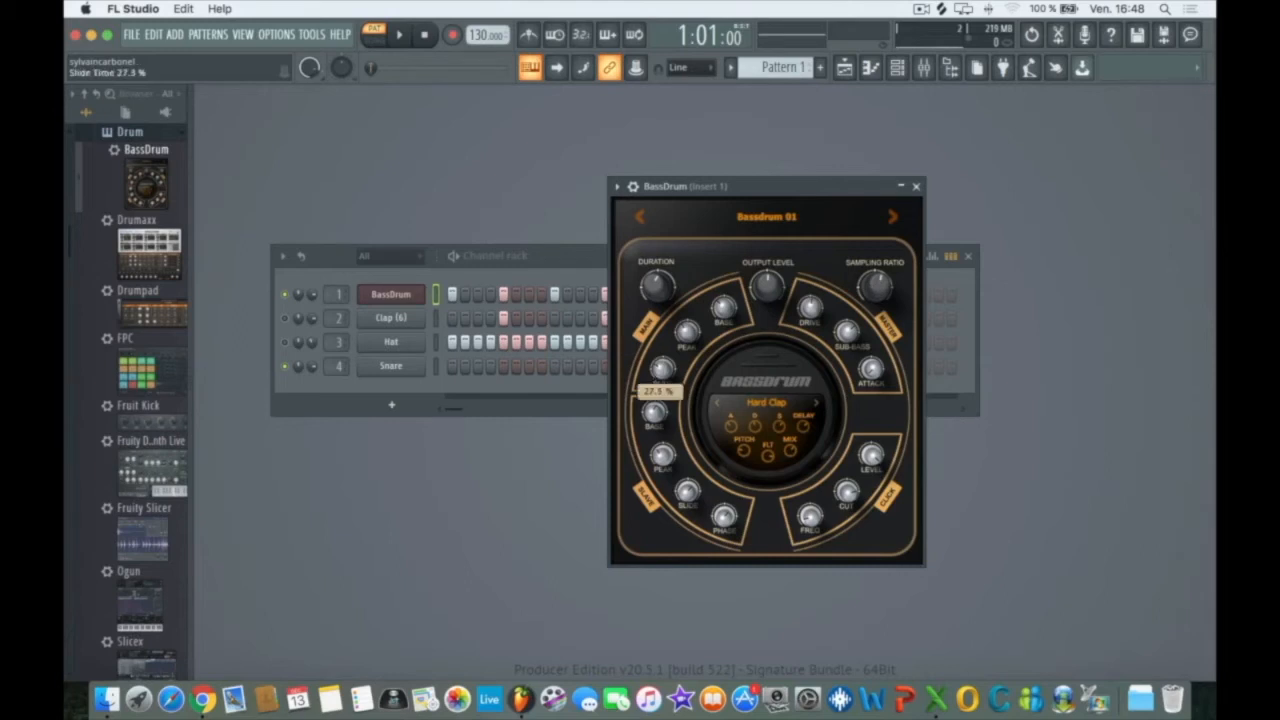
{"action": "left_click_drag", "start_coordinate": [658, 375], "coordinate": [658, 377]}
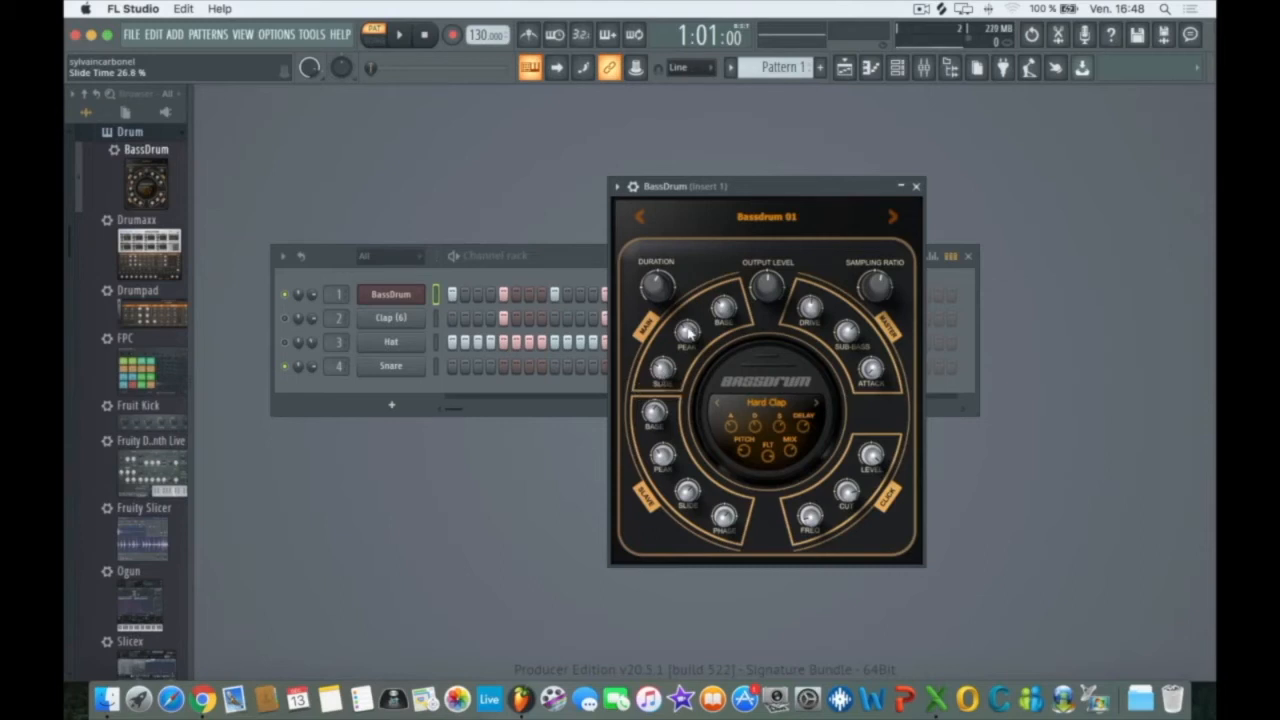
{"action": "mouse_move", "coordinate": [686, 340]}
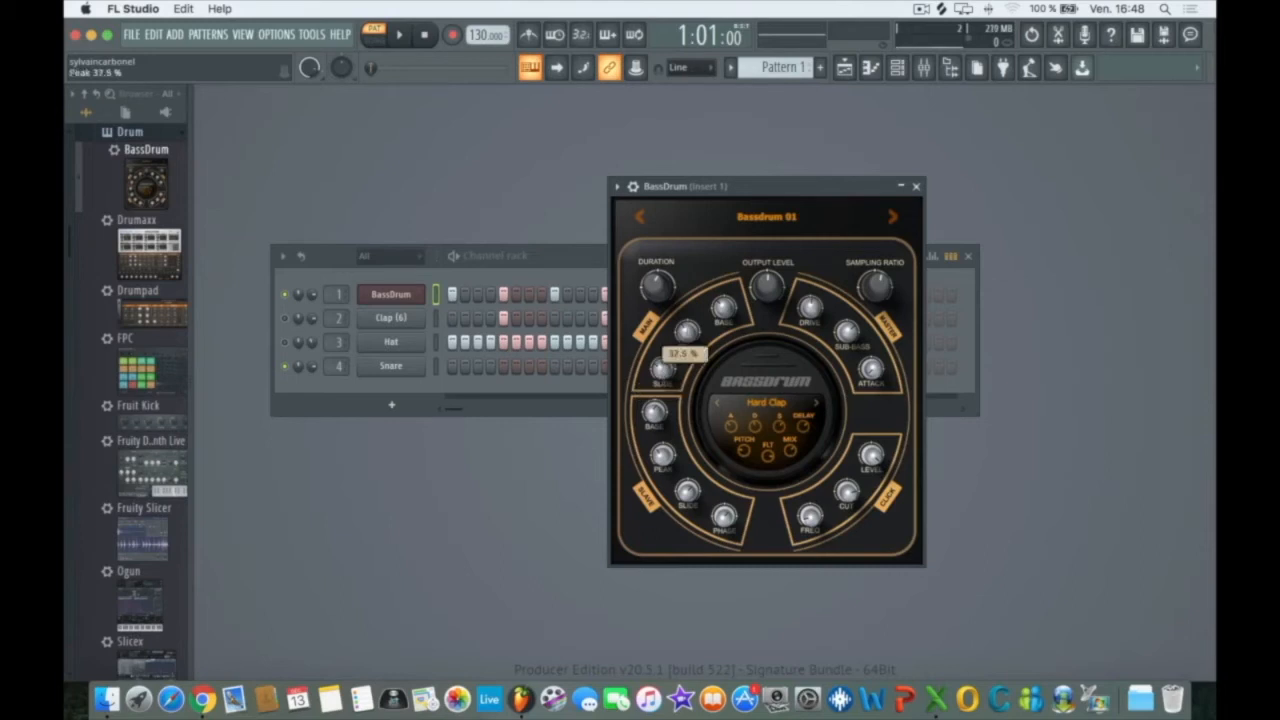
{"action": "left_click_drag", "start_coordinate": [686, 334], "coordinate": [686, 332]}
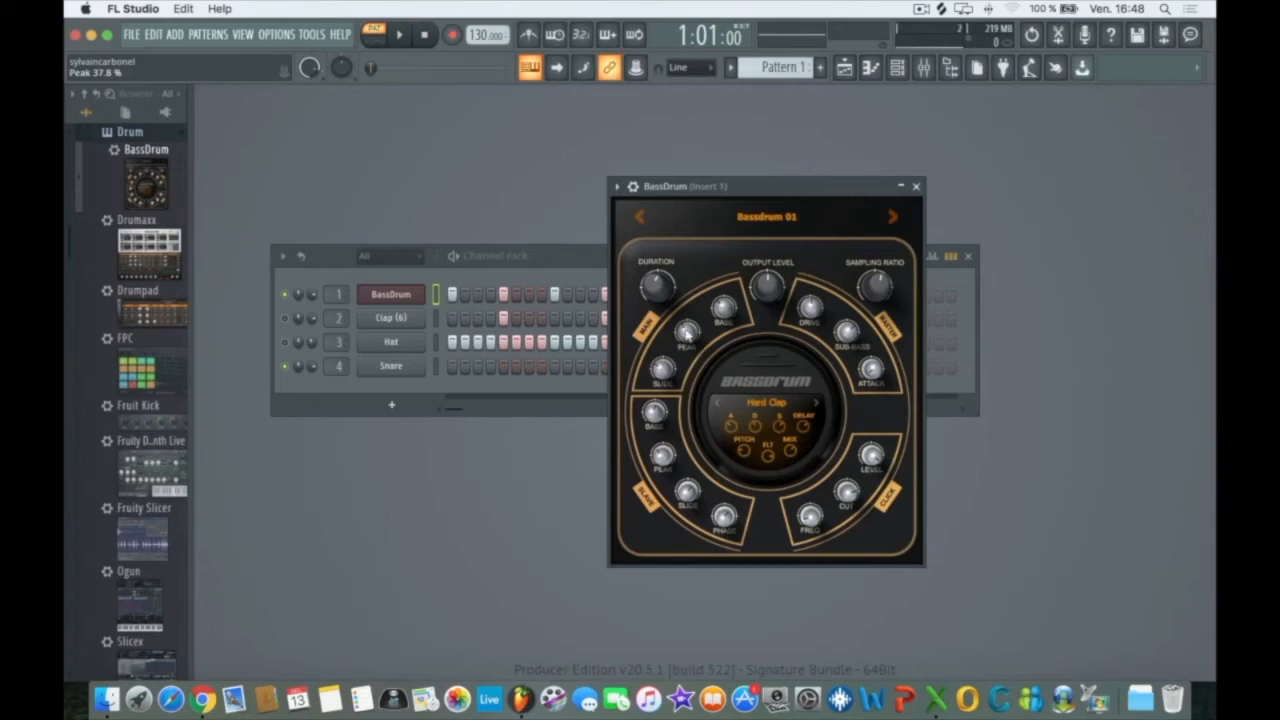
Raise the main oscillator's Peak and set its Base to 40 Hz, auditioning the pattern between changes.
{"action": "key", "text": "space"}
{"action": "left_click_drag", "start_coordinate": [687, 332], "coordinate": [687, 325]}
{"action": "key", "text": "space"}
{"action": "key", "text": "space"}
{"action": "left_click_drag", "start_coordinate": [723, 308], "coordinate": [723, 310]}
{"action": "key", "text": "space"}
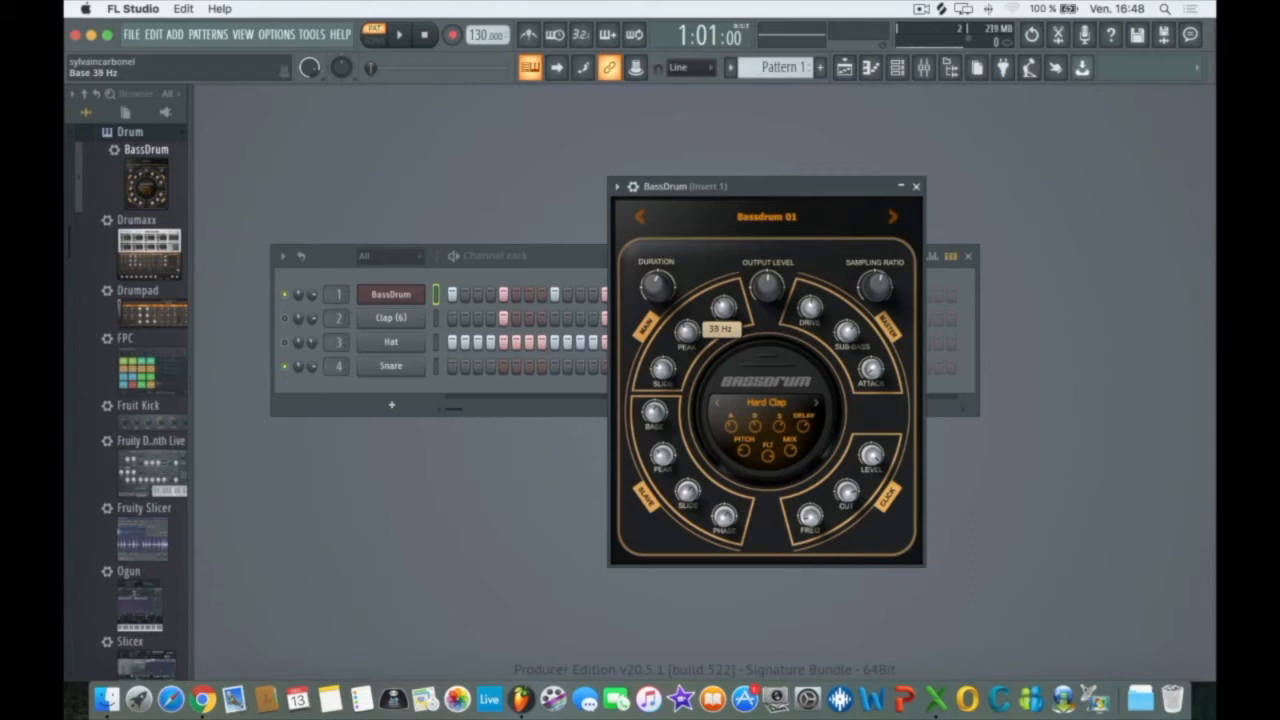
{"action": "left_click_drag", "start_coordinate": [723, 310], "coordinate": [723, 310]}
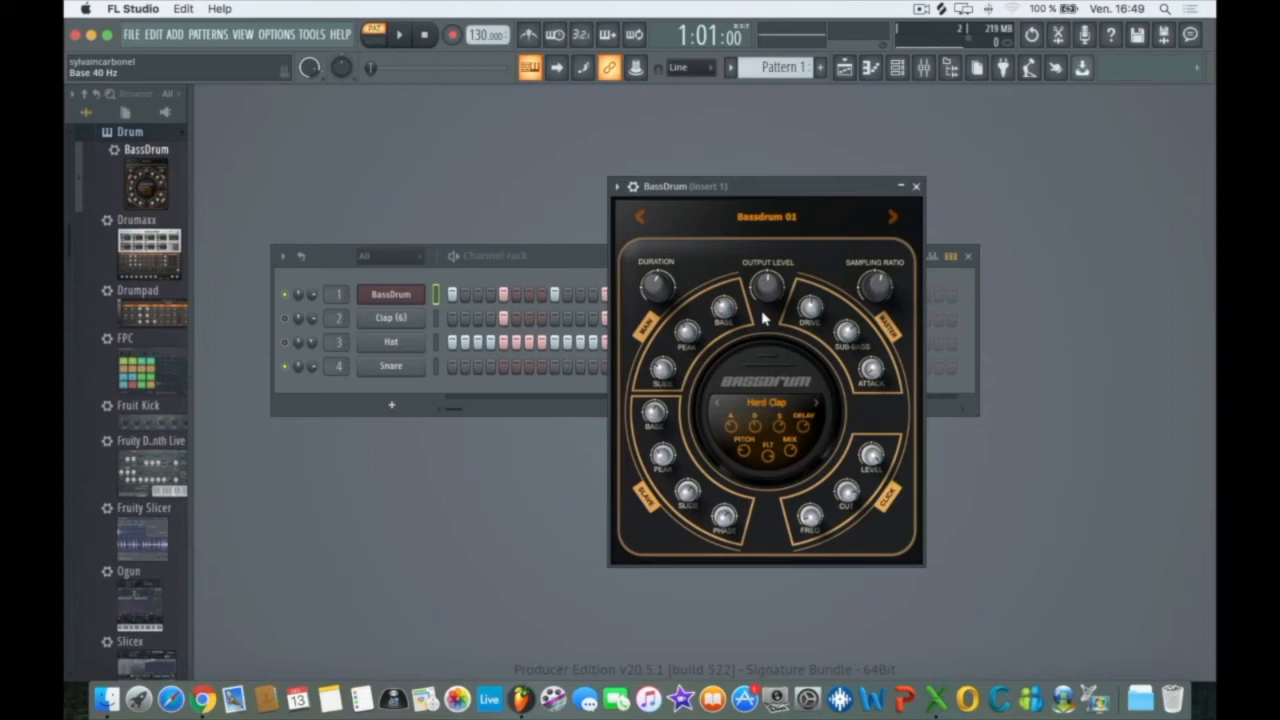
Adjust the master Drive and Sub-Bass and set Attack to 0% while the pattern plays.
{"action": "key", "text": "space"}
{"action": "left_click_drag", "start_coordinate": [810, 309], "coordinate": [848, 315]}
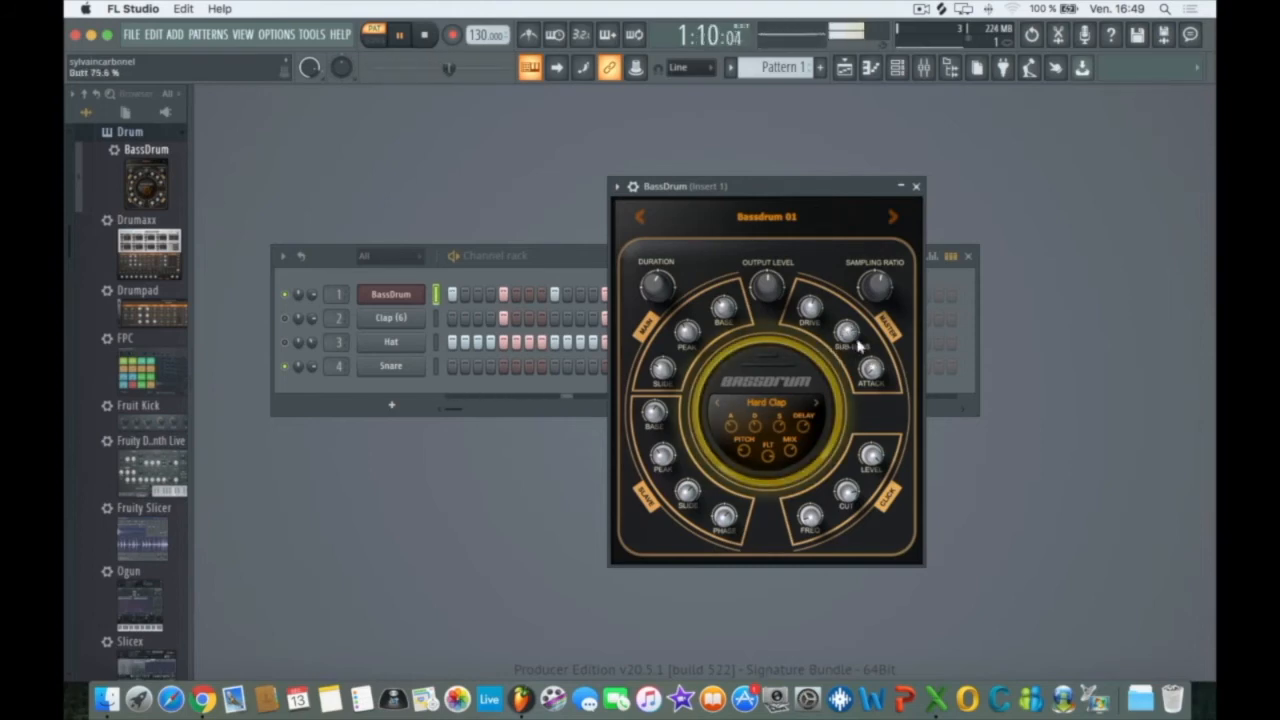
{"action": "left_click_drag", "start_coordinate": [871, 370], "coordinate": [871, 376]}
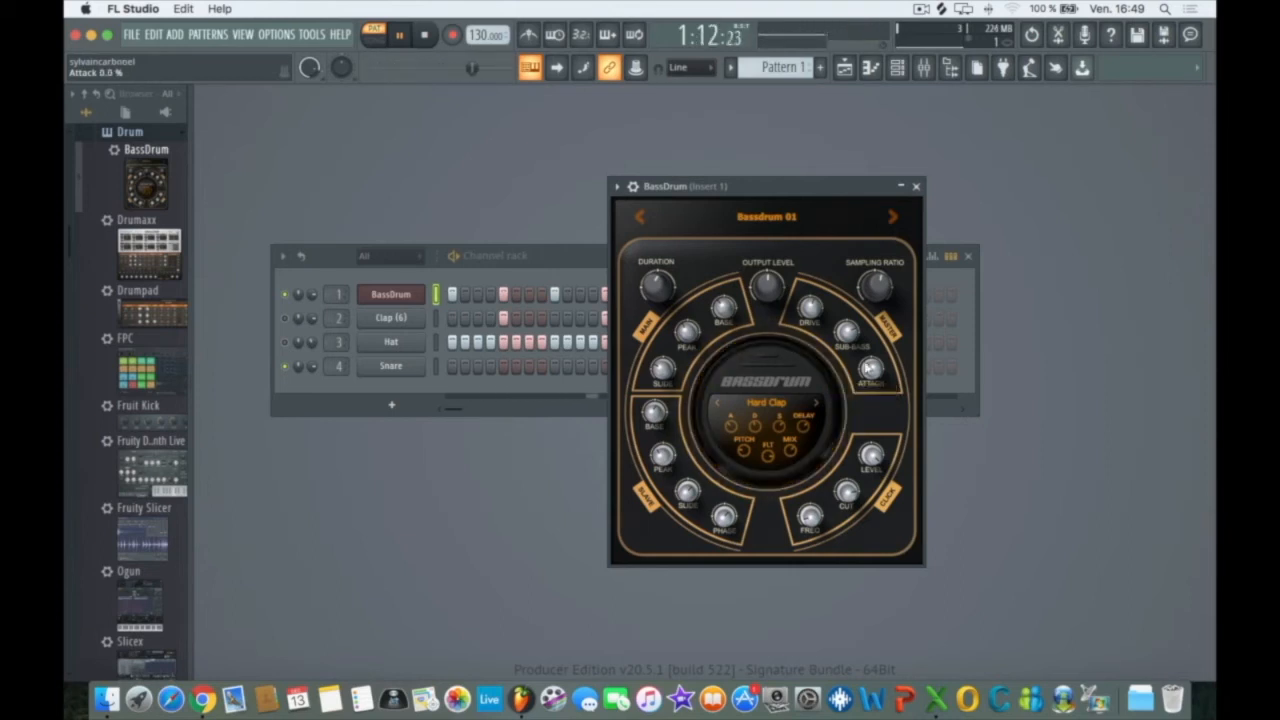
{"action": "key", "text": "space"}
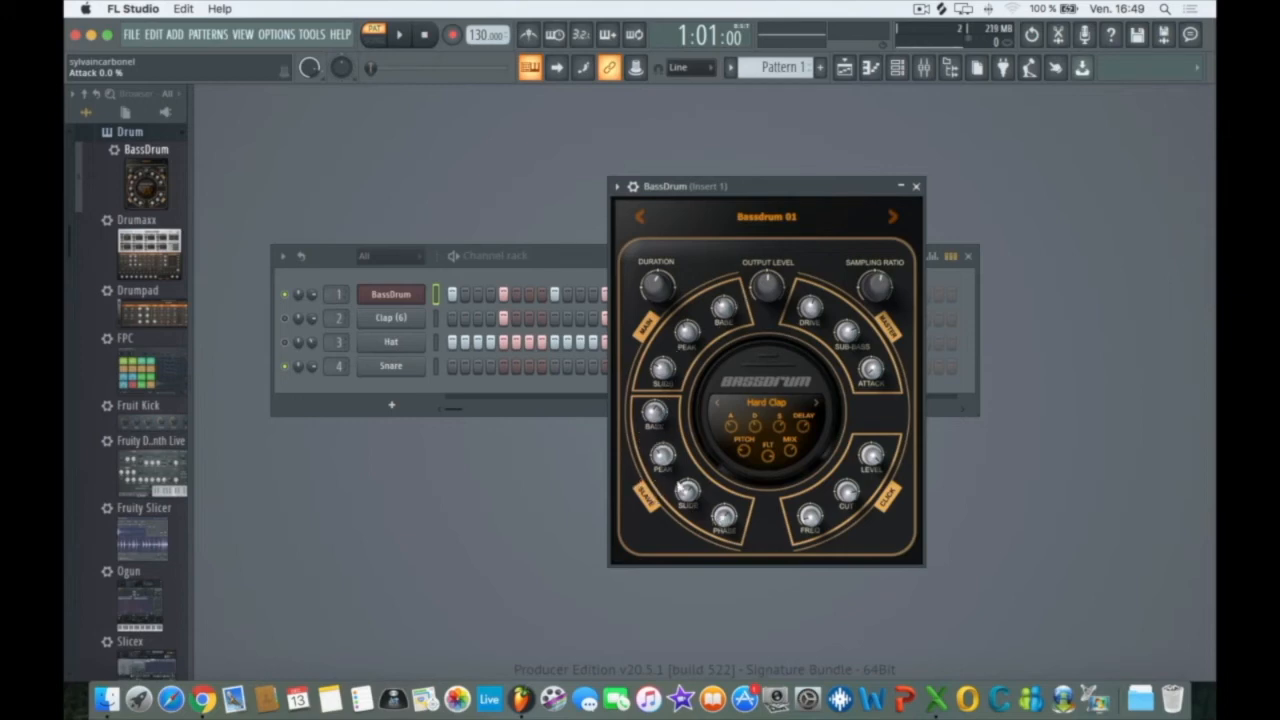
Examine the noise section's A, filter and mix settings in BassDrum.
{"action": "left_click", "coordinate": [731, 430]}
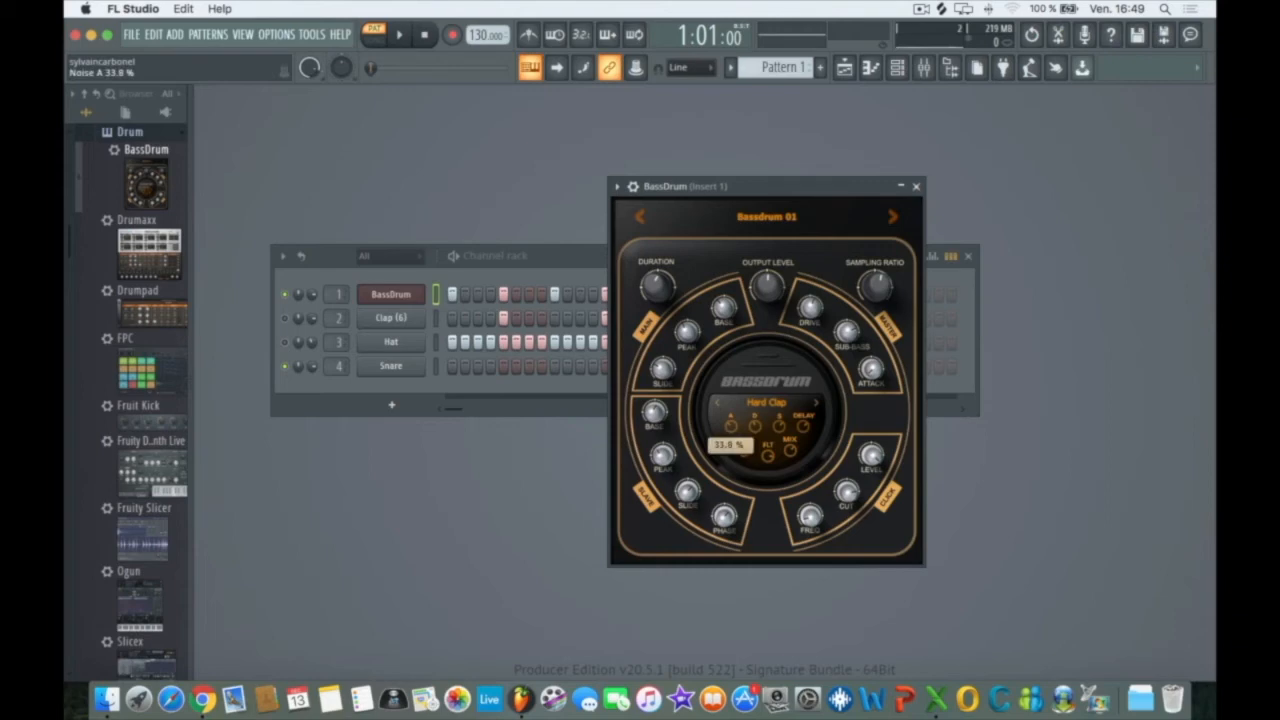
{"action": "left_click", "coordinate": [767, 452]}
{"action": "left_click_drag", "start_coordinate": [767, 452], "coordinate": [767, 452]}
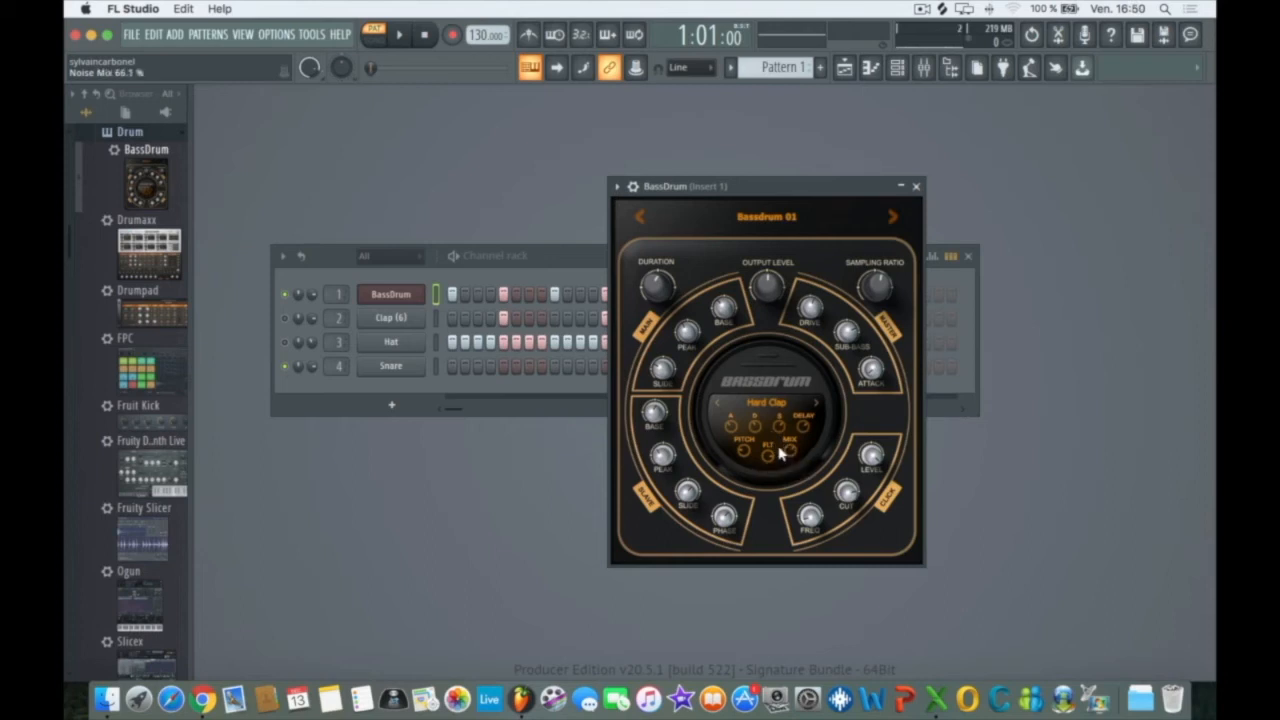
Adjust the click section's Freq and Cut in BassDrum while auditioning the pattern.
{"action": "left_click", "coordinate": [812, 522]}
{"action": "left_click_drag", "start_coordinate": [810, 518], "coordinate": [810, 515]}
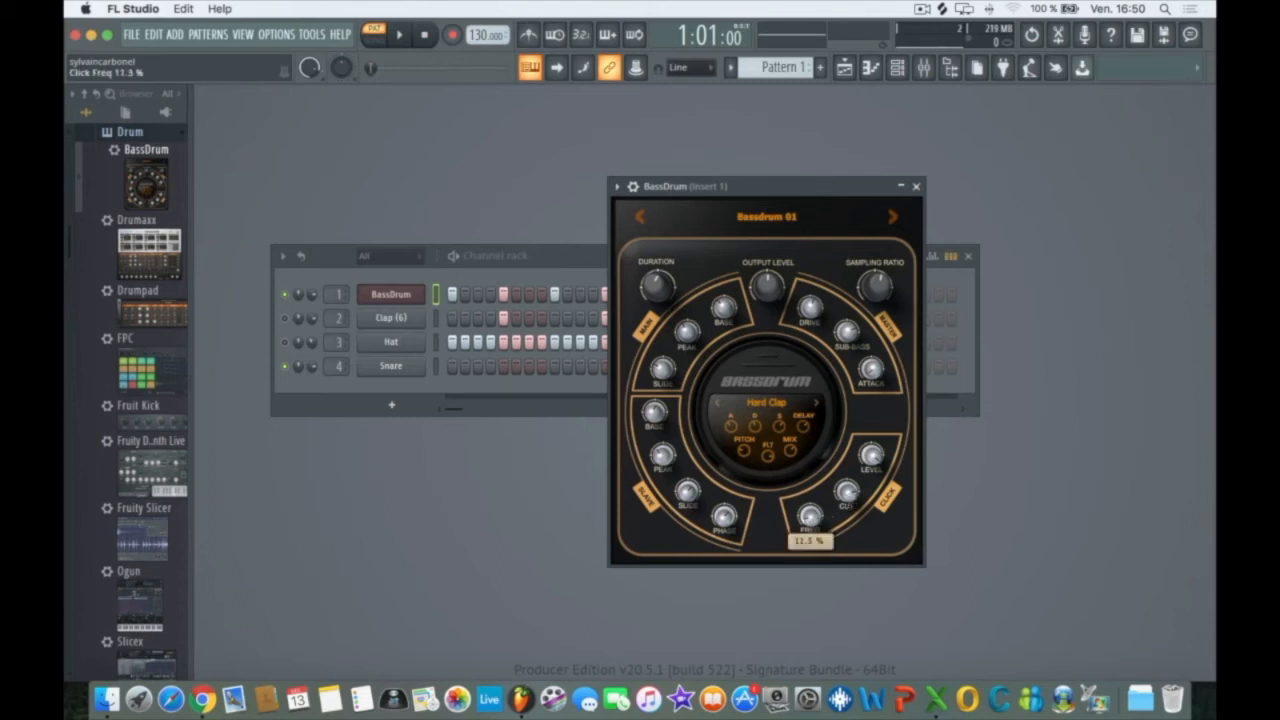
{"action": "left_click", "coordinate": [849, 496]}
{"action": "mouse_move", "coordinate": [847, 492]}
{"action": "left_mouse_down"}
{"action": "mouse_move", "coordinate": [872, 461]}
{"action": "mouse_move", "coordinate": [847, 509]}
{"action": "left_mouse_up"}
{"action": "key", "text": "space"}
{"action": "key", "text": "space"}
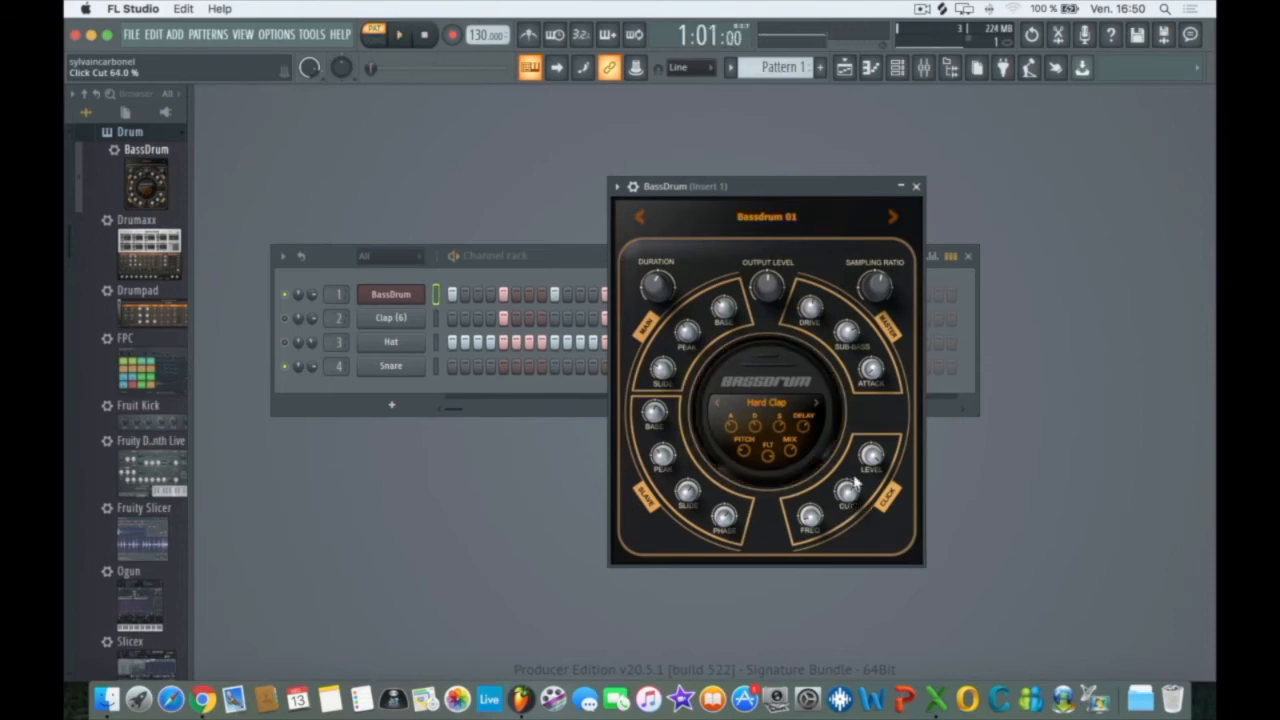
{"action": "key", "text": "space"}
{"action": "left_click_drag", "start_coordinate": [819, 514], "coordinate": [846, 495]}
{"action": "key", "text": "space"}
Replace channel 1's BassDrum with Drumpad and load the Acoustic Kick 01 preset.
{"action": "left_click", "coordinate": [150, 316]}
{"action": "left_click_drag", "start_coordinate": [150, 316], "coordinate": [410, 296]}
{"action": "left_click_drag", "start_coordinate": [792, 197], "coordinate": [578, 197]}
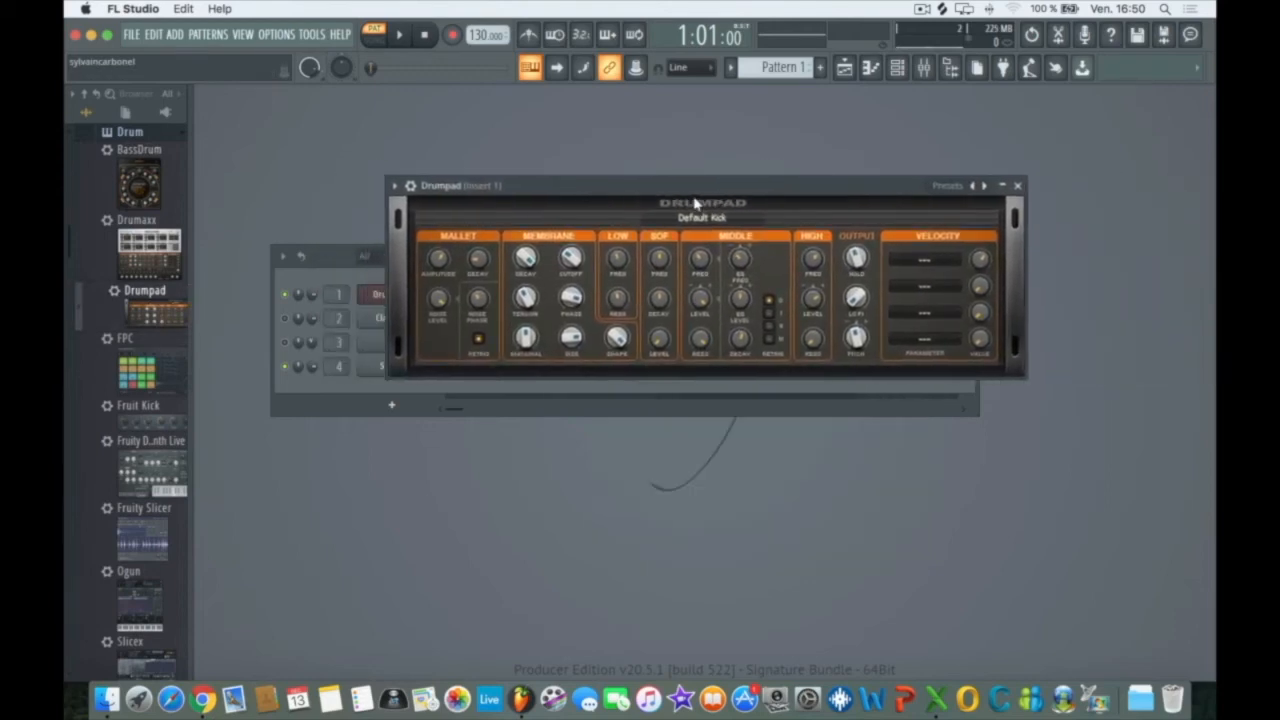
{"action": "left_click", "coordinate": [948, 186]}
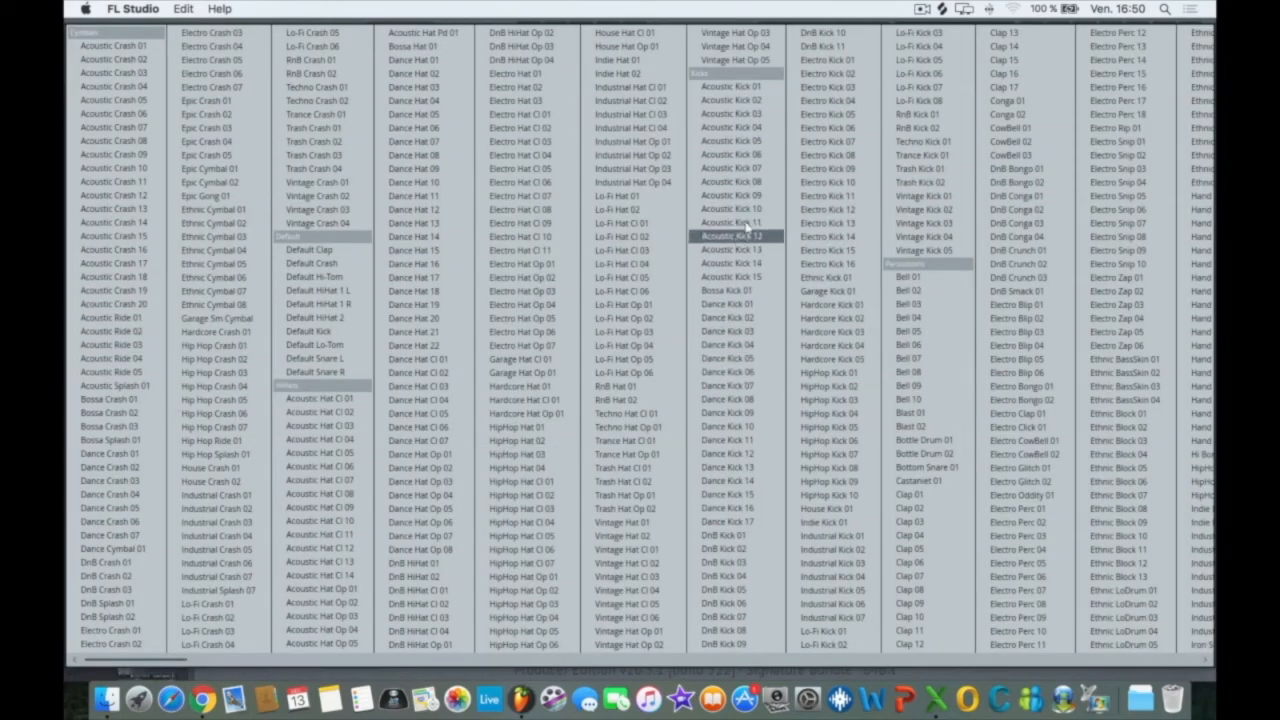
{"action": "left_click", "coordinate": [740, 86]}
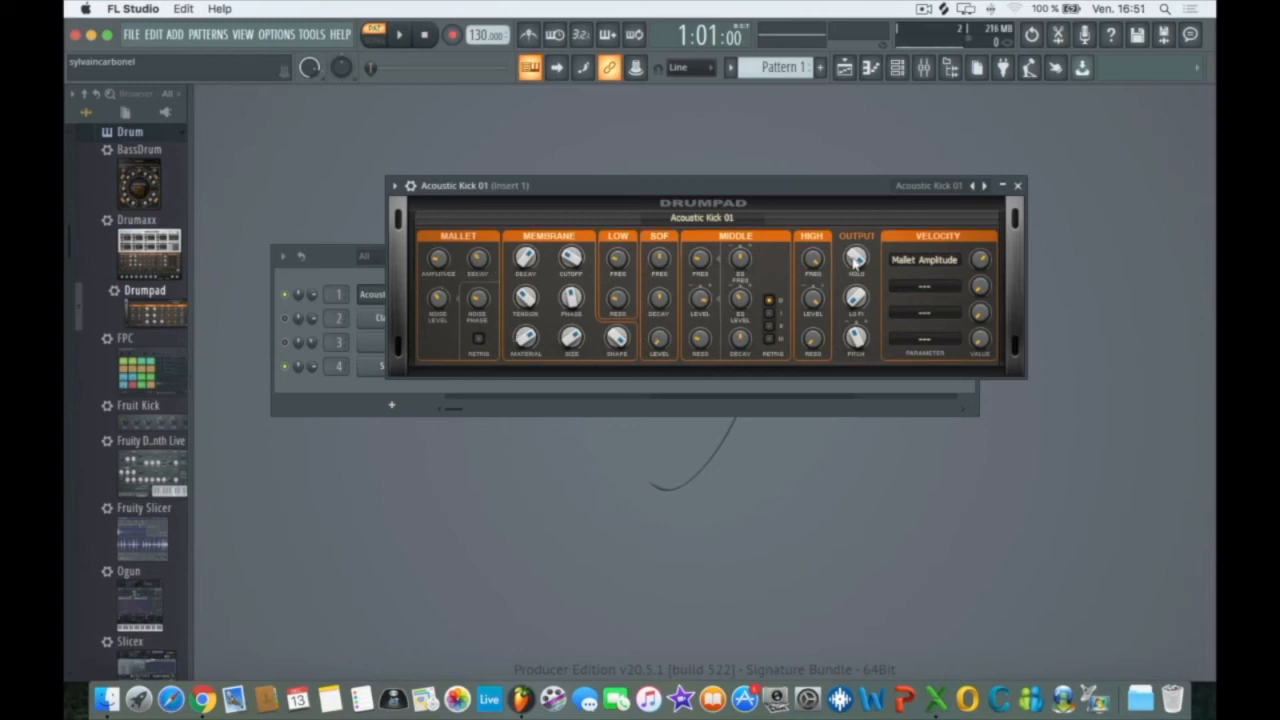
Adjust Drumpad's output Hold and Level and audition the pattern.
{"action": "left_click", "coordinate": [857, 258]}
{"action": "left_click_drag", "start_coordinate": [857, 258], "coordinate": [863, 250]}
{"action": "left_click", "coordinate": [856, 297]}
{"action": "left_click_drag", "start_coordinate": [856, 297], "coordinate": [857, 362]}
{"action": "key", "text": "space"}
{"action": "key", "text": "space"}
Step through Drumpad's acoustic kick presets while the pattern plays and settle on Acoustic Kick 05.
{"action": "left_click", "coordinate": [984, 186]}
{"action": "key", "text": "space"}
{"action": "left_click", "coordinate": [985, 187]}
{"action": "left_click", "coordinate": [984, 186]}
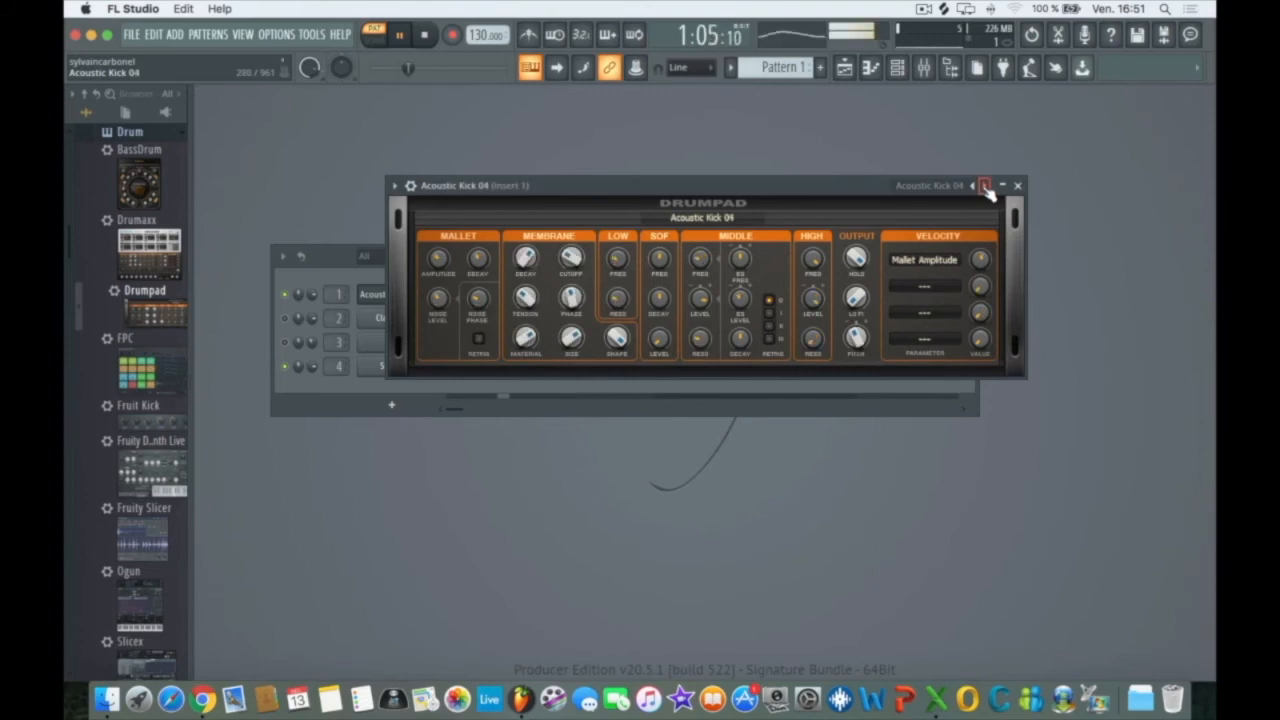
{"action": "left_click", "coordinate": [984, 186]}
{"action": "left_click", "coordinate": [984, 186]}
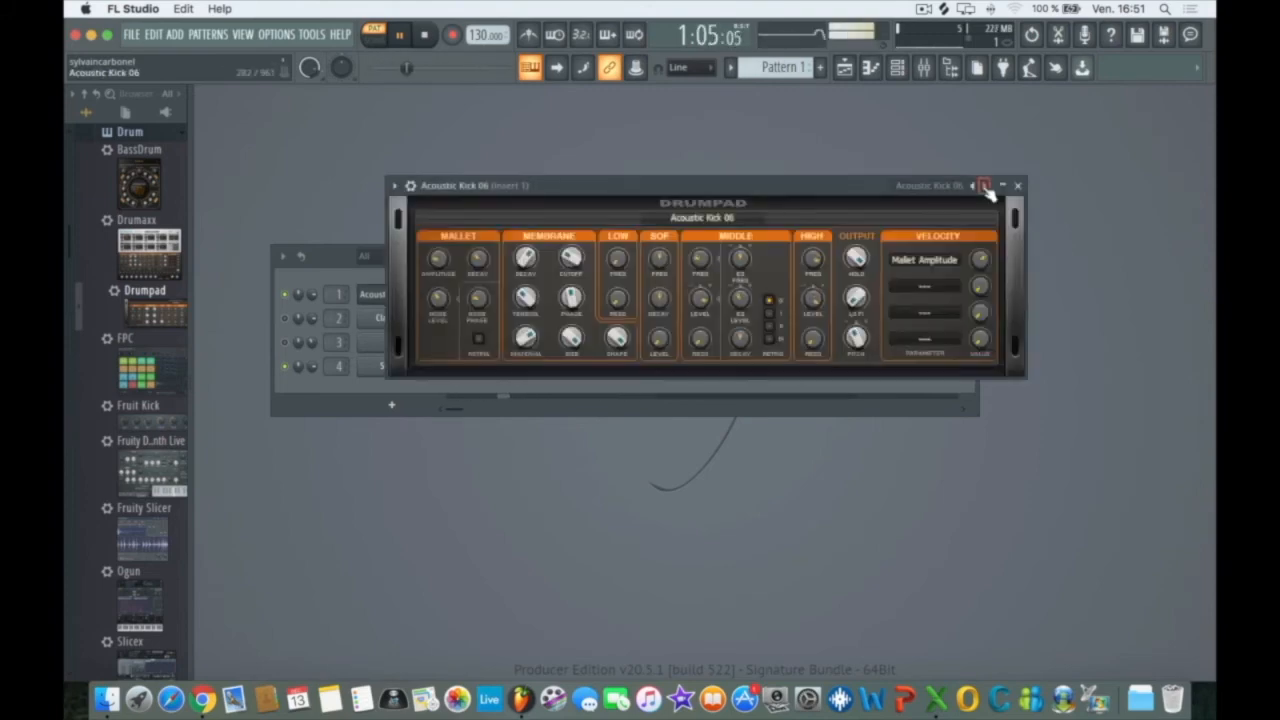
{"action": "left_click", "coordinate": [972, 186]}
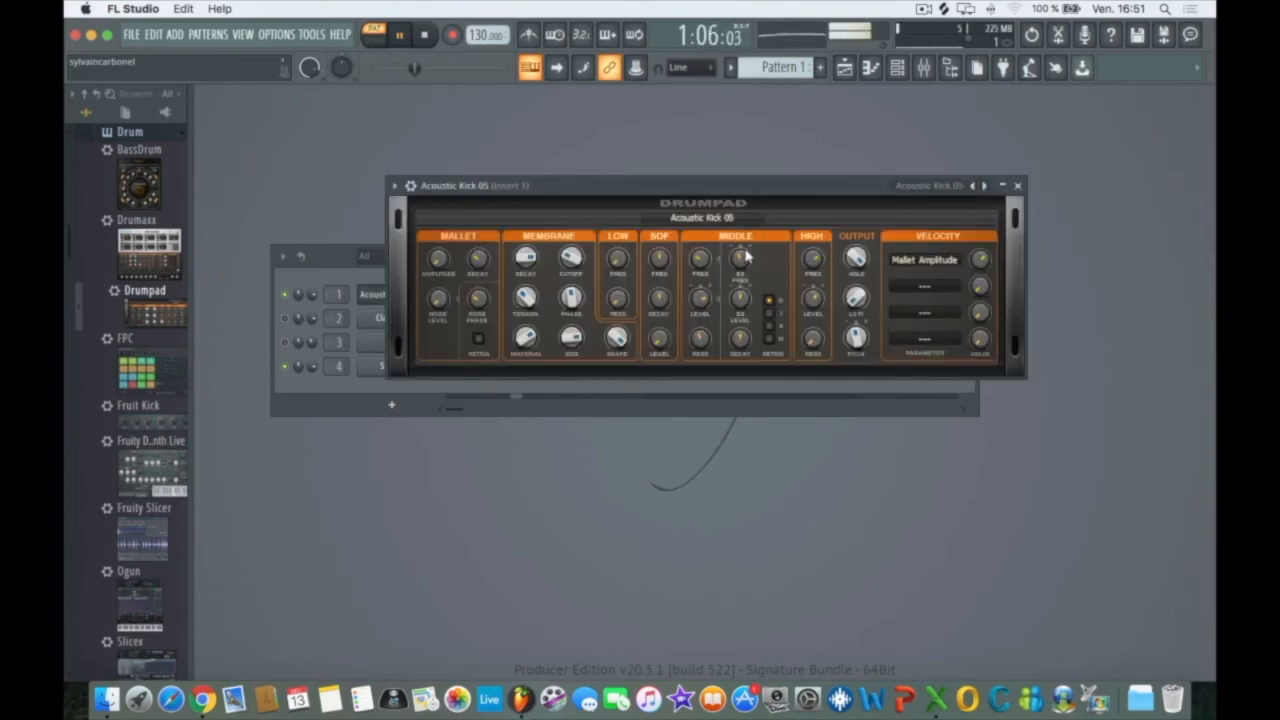
Check Drumpad's membrane Cutoff and Decay while the pattern plays, stop playback and close the plugin window.
{"action": "left_click", "coordinate": [573, 260]}
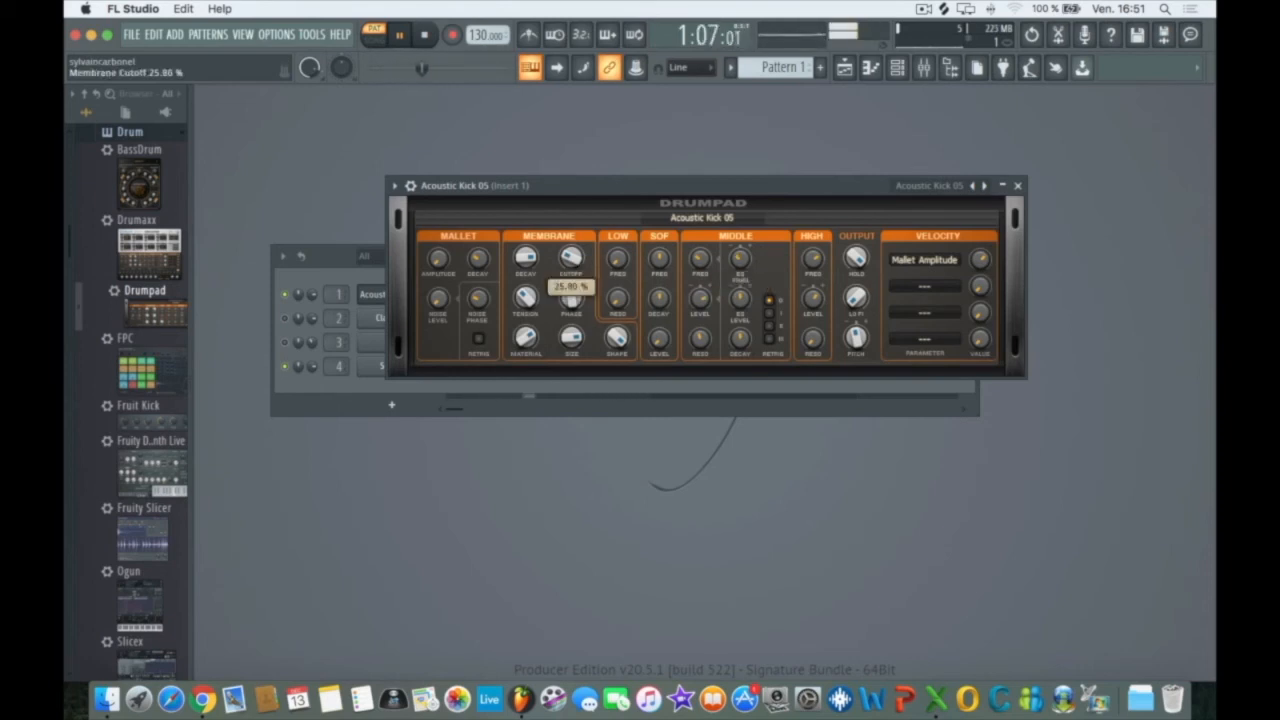
{"action": "left_click", "coordinate": [525, 257]}
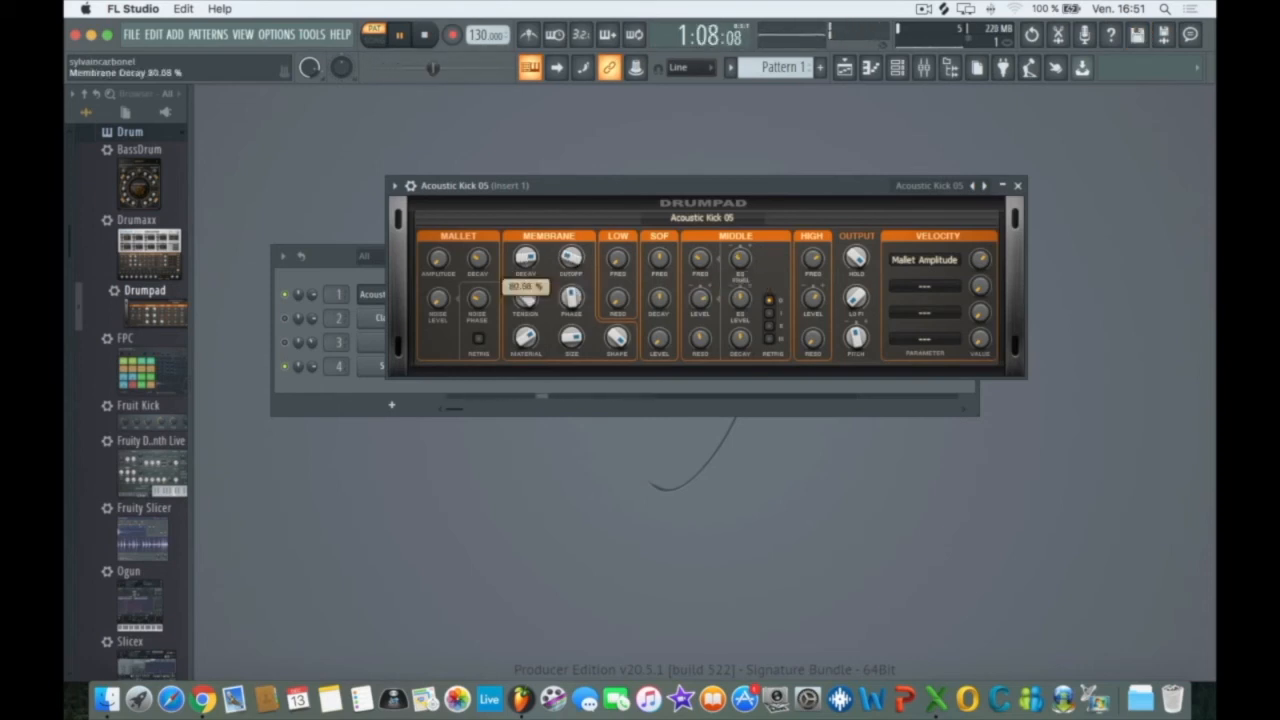
{"action": "key", "text": "space"}
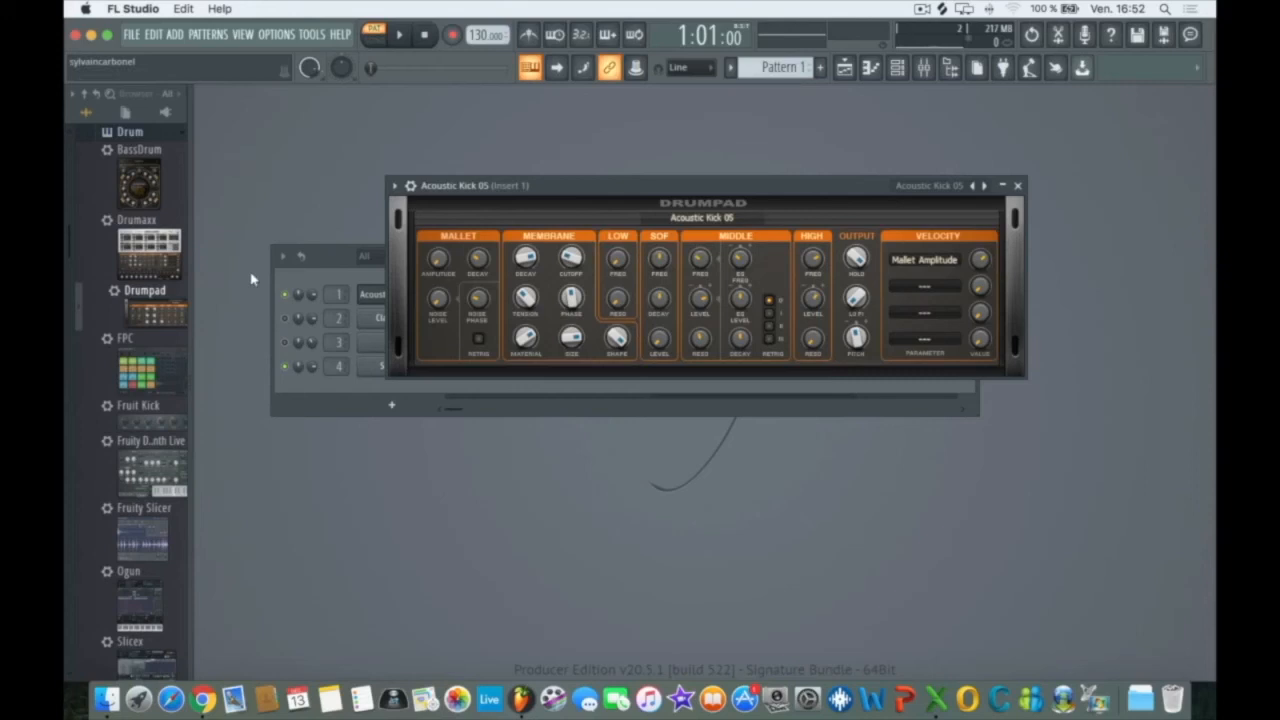
{"action": "left_click", "coordinate": [1017, 186]}
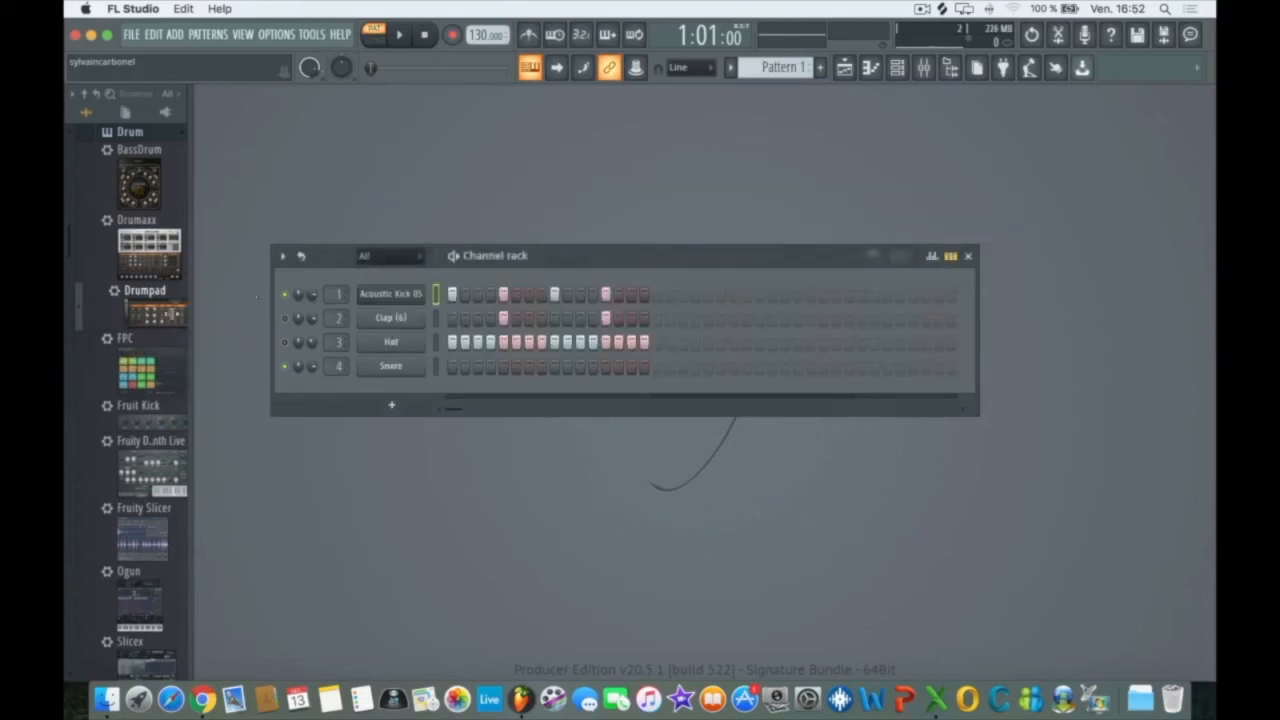
Replace channel 1's Drumpad with Fruit Kick and audition the pattern.
{"action": "left_click", "coordinate": [137, 378]}
{"action": "left_click_drag", "start_coordinate": [140, 378], "coordinate": [390, 295]}
{"action": "key", "text": "space"}
{"action": "key", "text": "space"}
Step through Fruit Kick's presets, including Clicky, auditioning the pattern, and settle on Default.
{"action": "left_click", "coordinate": [653, 186]}
{"action": "key", "text": "space"}
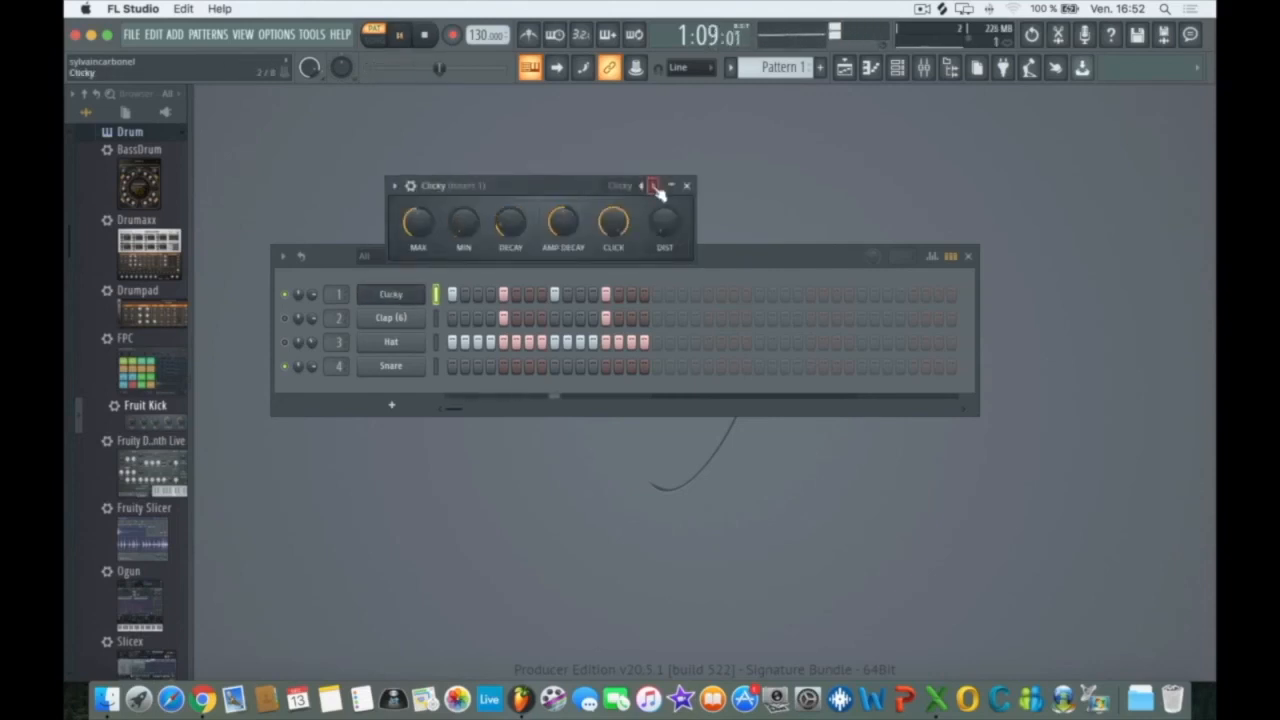
{"action": "key", "text": "space"}
{"action": "left_click", "coordinate": [653, 186]}
{"action": "key", "text": "space"}
{"action": "key", "text": "space"}
Adjust Fruit Kick's frequency, decay and click controls and raise its Dist amount.
{"action": "left_click_drag", "start_coordinate": [416, 224], "coordinate": [468, 226]}
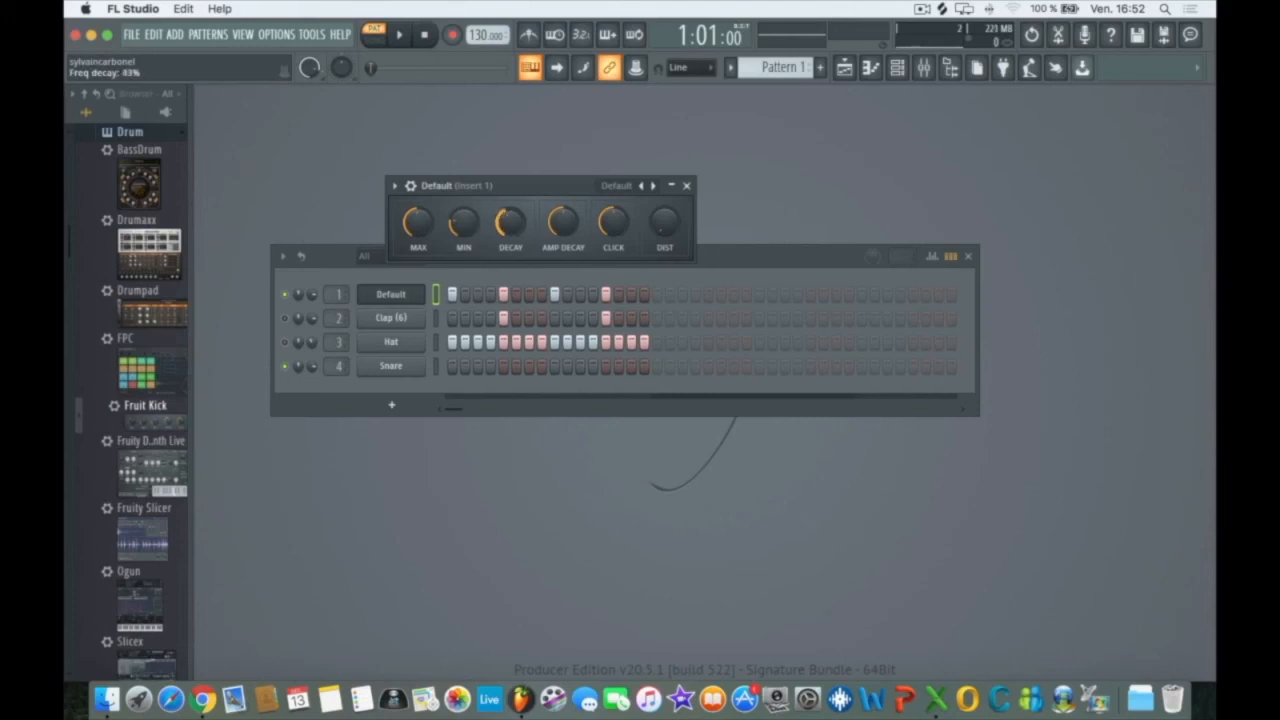
{"action": "left_click_drag", "start_coordinate": [563, 228], "coordinate": [563, 221]}
{"action": "left_click_drag", "start_coordinate": [613, 228], "coordinate": [663, 227]}
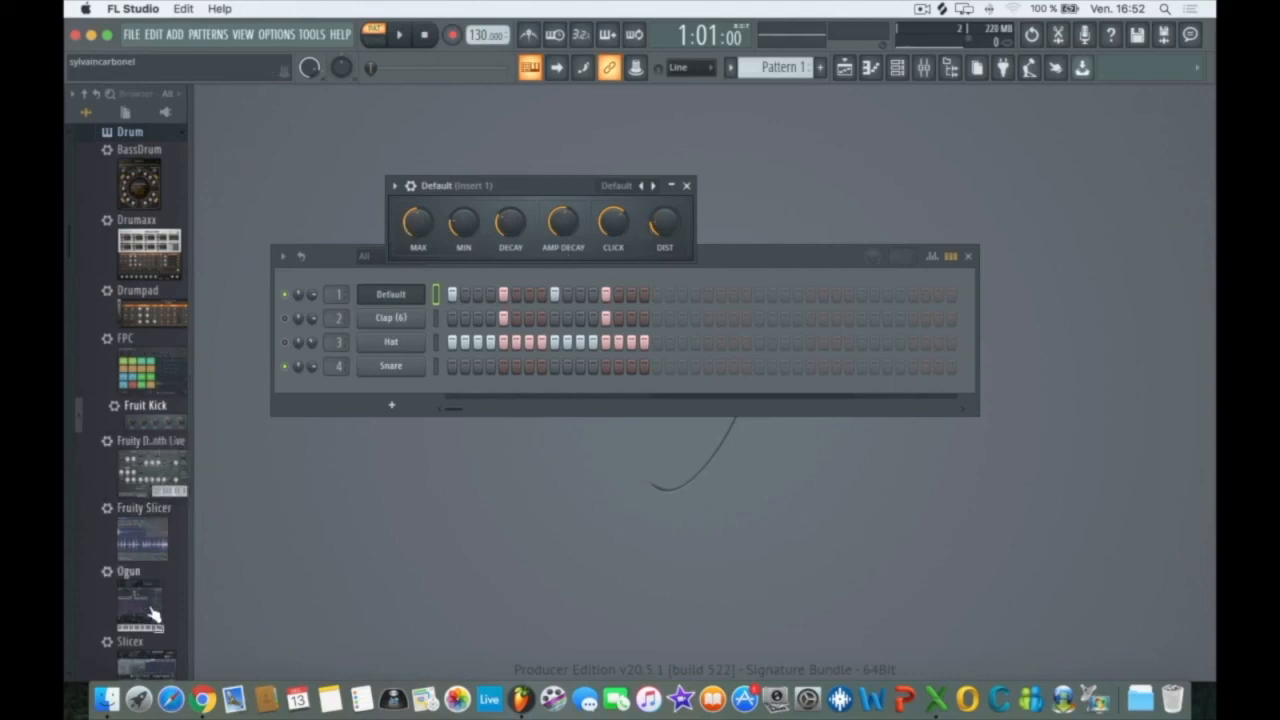
Replace channel 1's Fruit Kick with the FPC drum pad instrument.
{"action": "left_click_drag", "start_coordinate": [147, 381], "coordinate": [404, 308]}
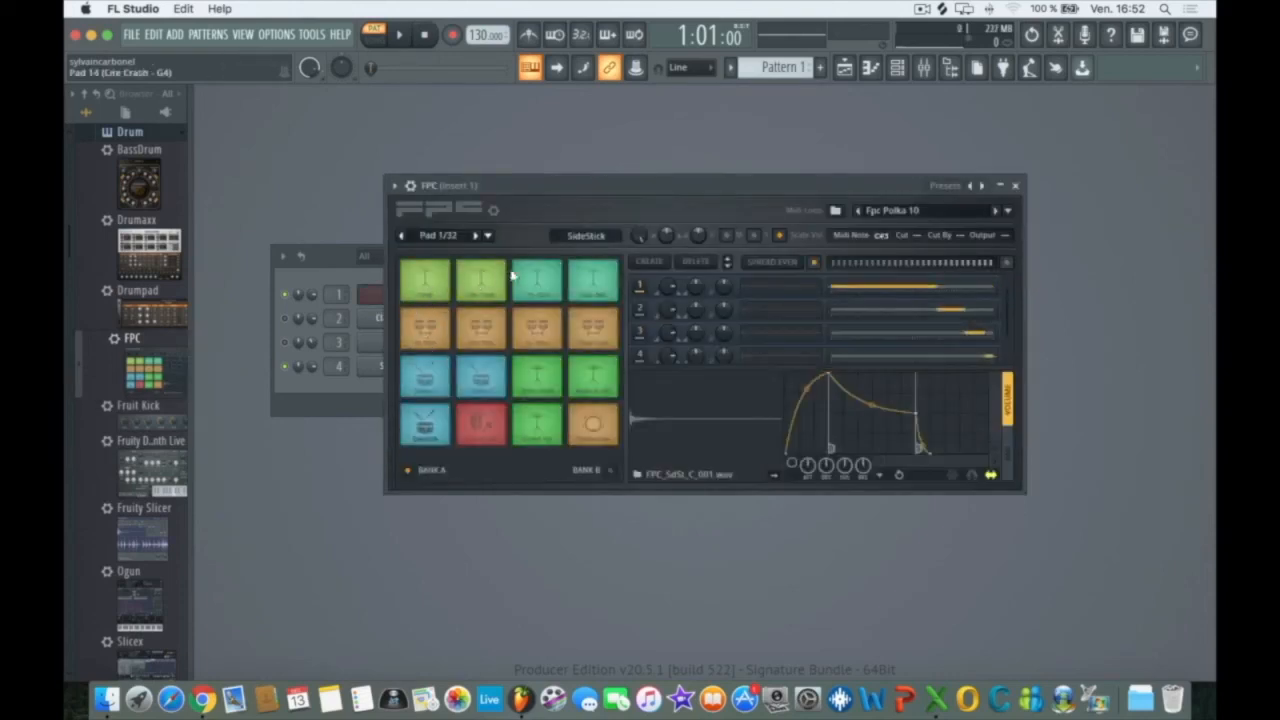